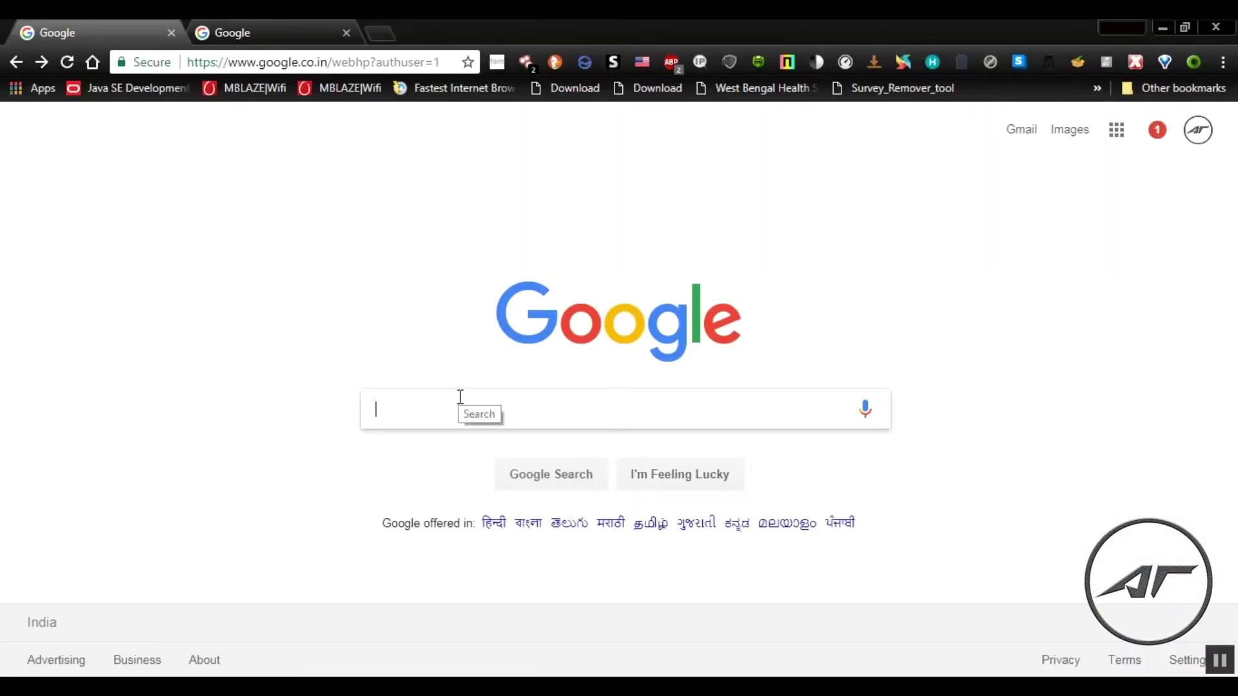
Search Google for "Bit Che" and open Convivea's Download Bit Che page
{"action": "type", "text": "Bit Che"}
{"action": "key", "text": "Return"}
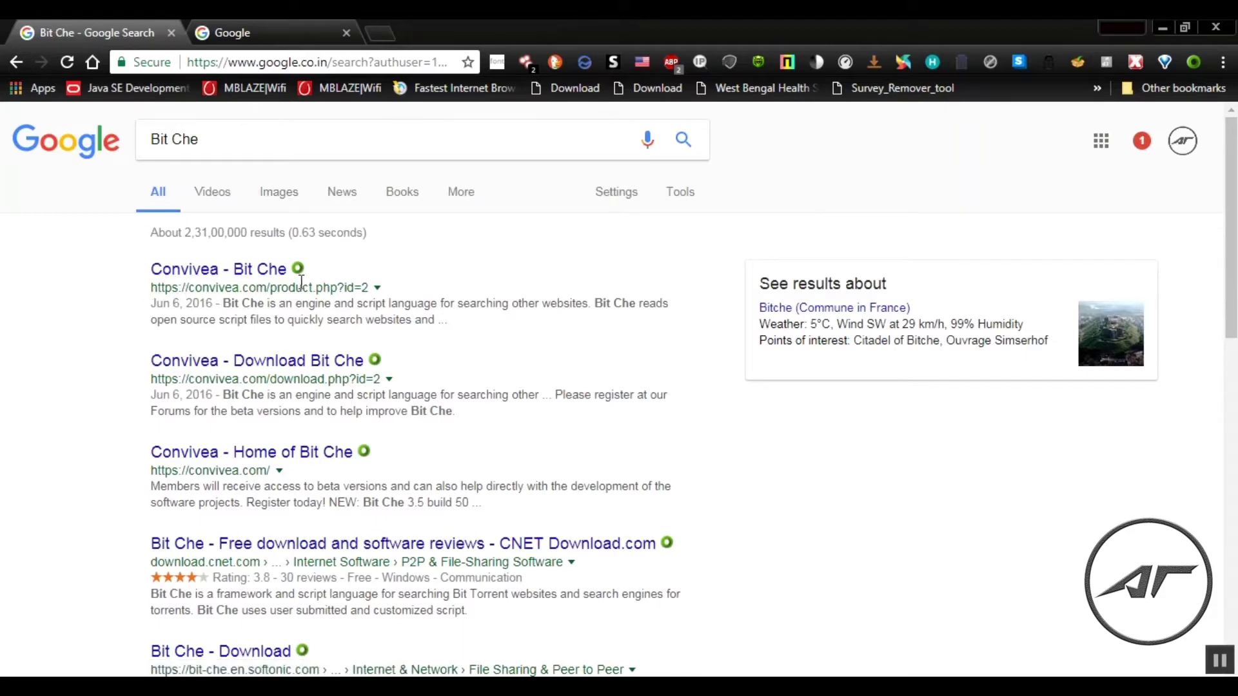
{"action": "left_click", "coordinate": [253, 361]}
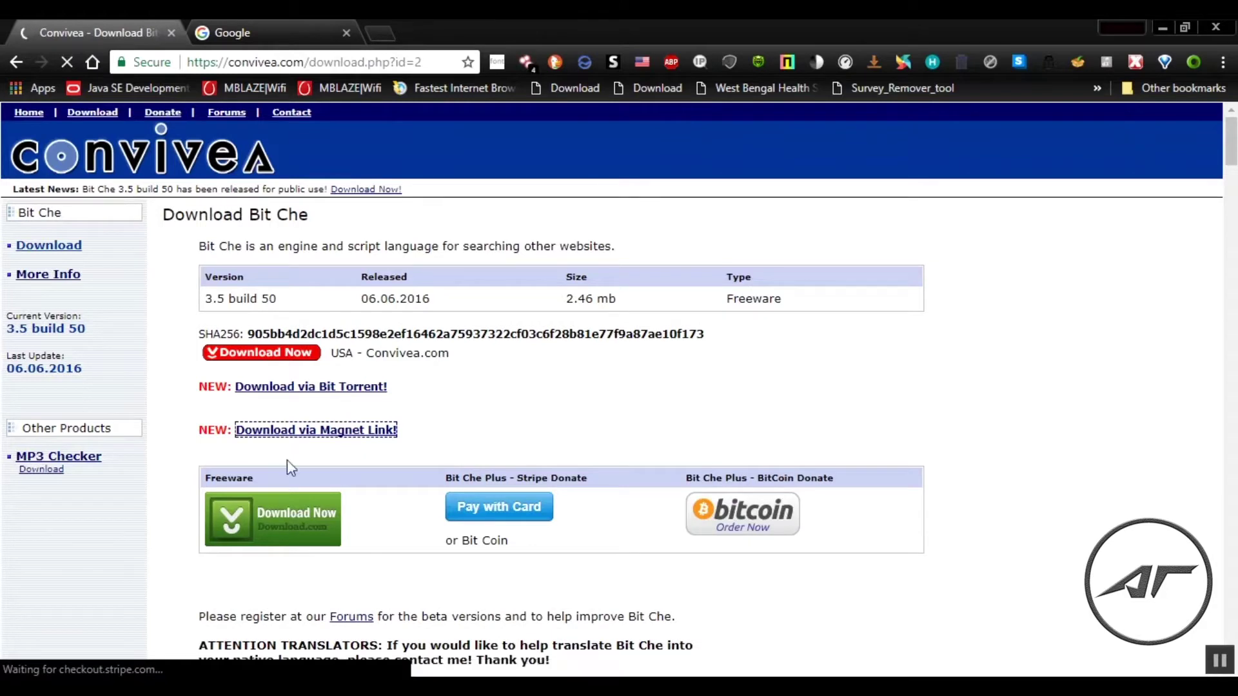
Download Bit Che through the freeware Download.com link and save bit_che_3_5_50_install.exe in the Alpha-Tech Torrent folder
{"action": "left_click", "coordinate": [282, 517]}
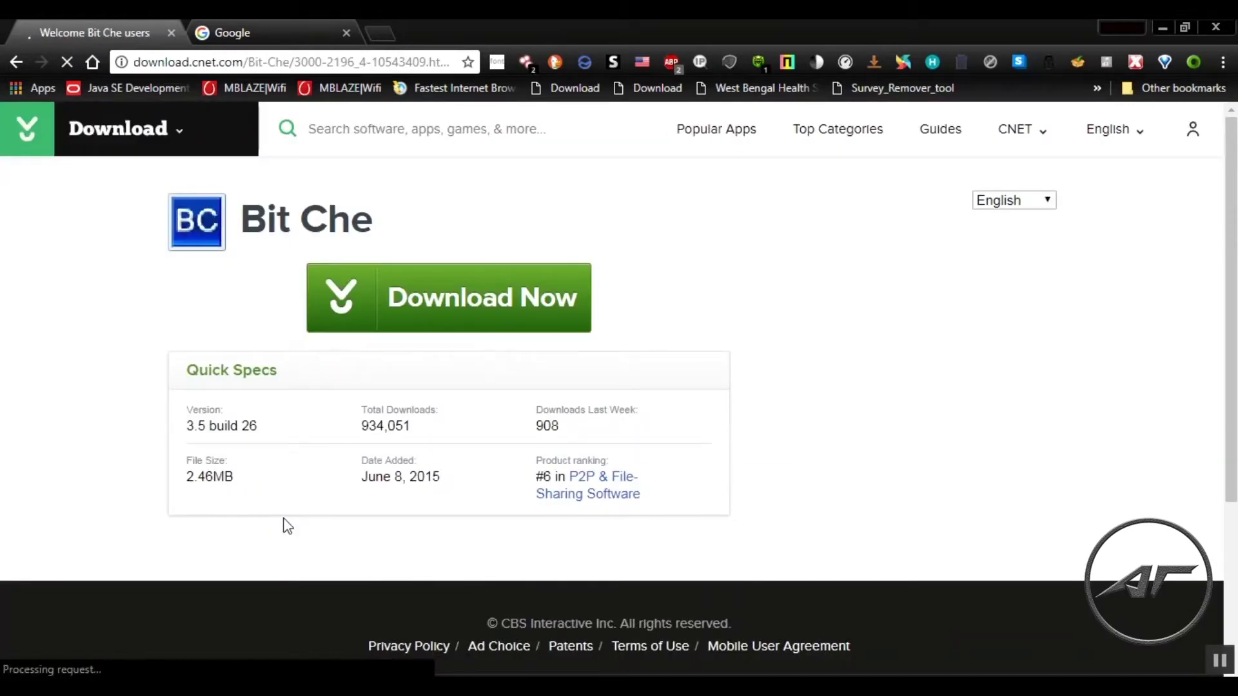
{"action": "left_click", "coordinate": [460, 312]}
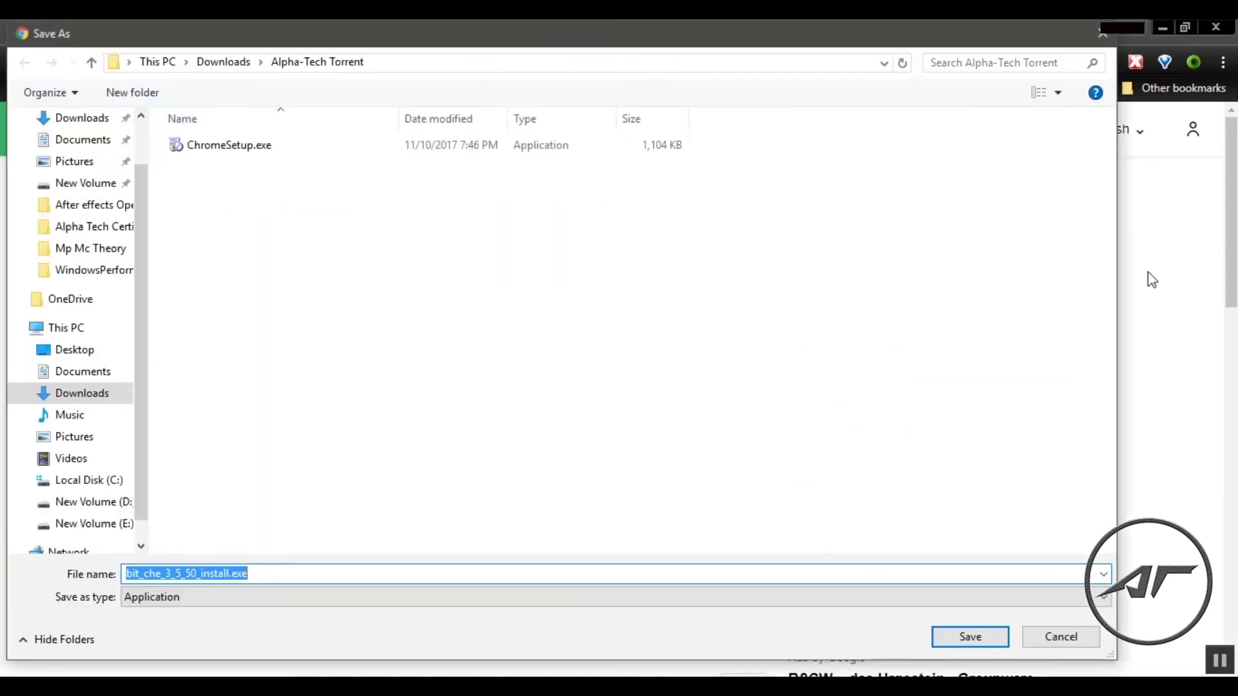
{"action": "left_click", "coordinate": [967, 636]}
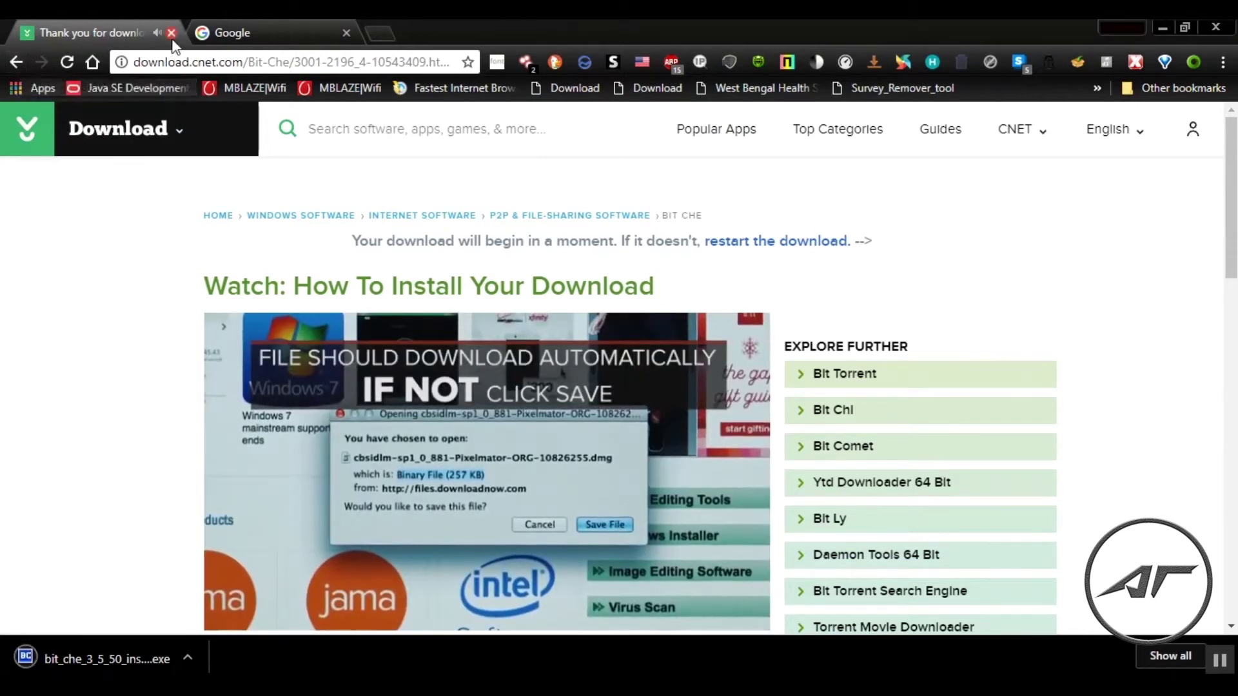
Close the Bit Che download page and duplicate the remaining Google tab
{"action": "left_click", "coordinate": [172, 32]}
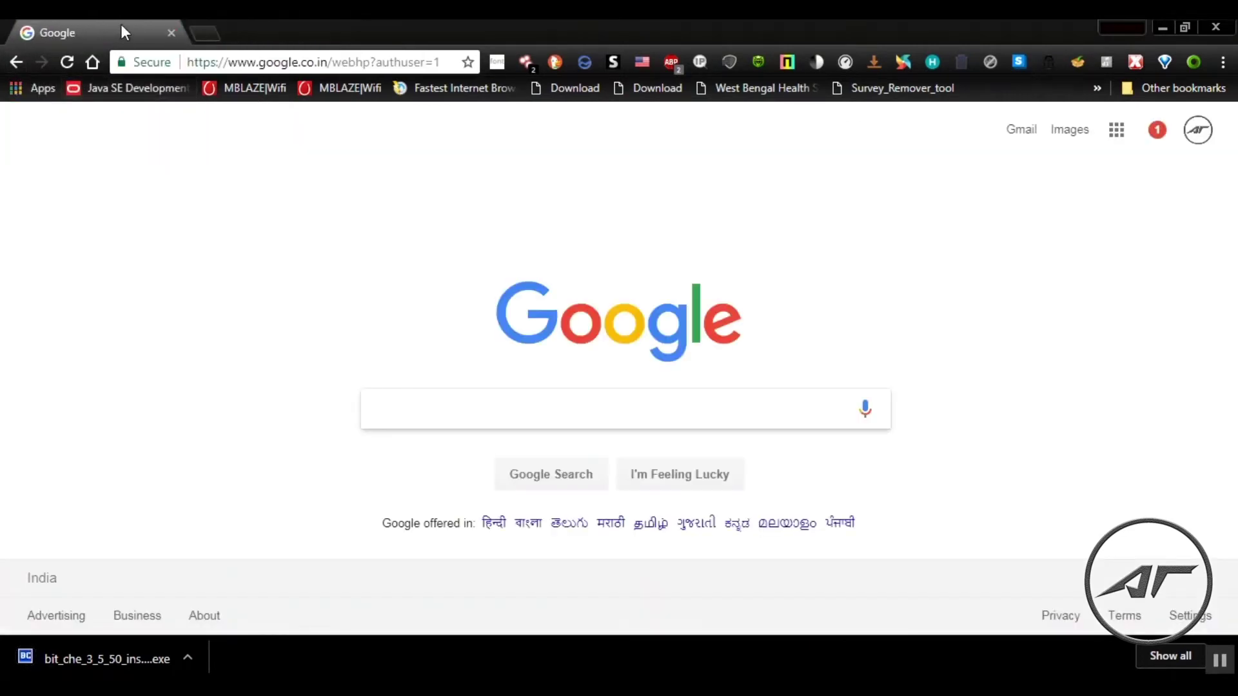
{"action": "right_click", "coordinate": [122, 26]}
{"action": "left_click", "coordinate": [187, 94]}
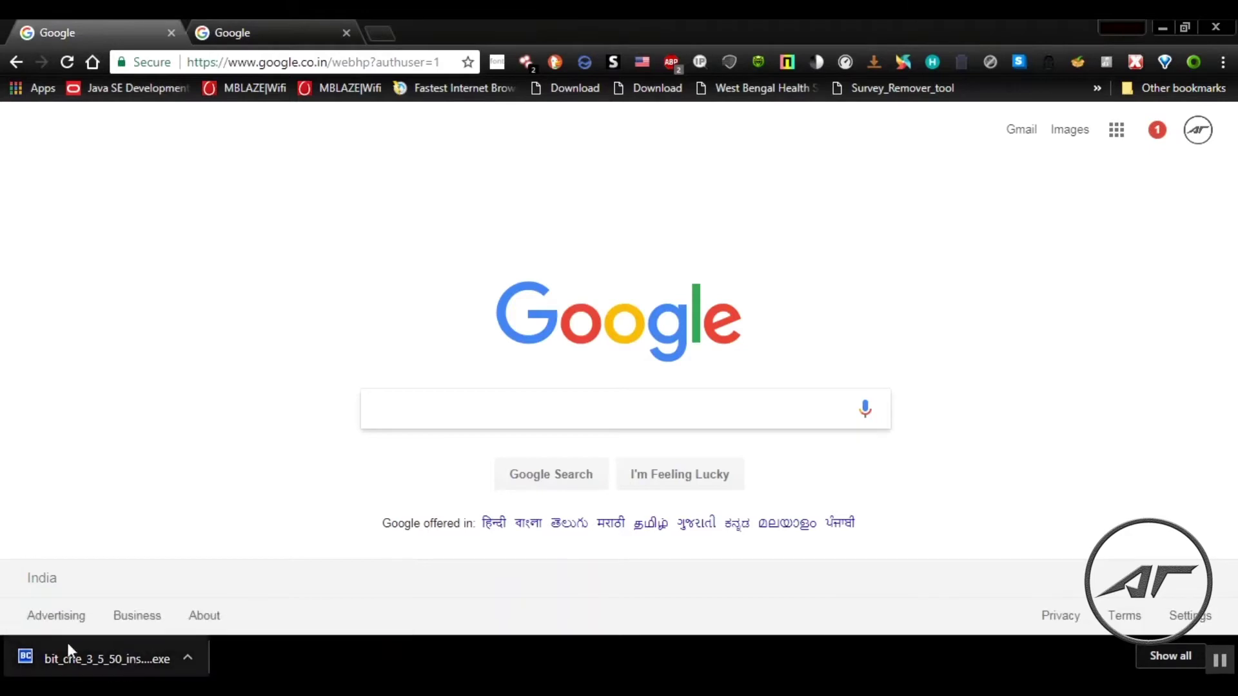
Run the downloaded Bit Che installer, allowing it past the security warning, and accept the license agreement
{"action": "left_click", "coordinate": [121, 655]}
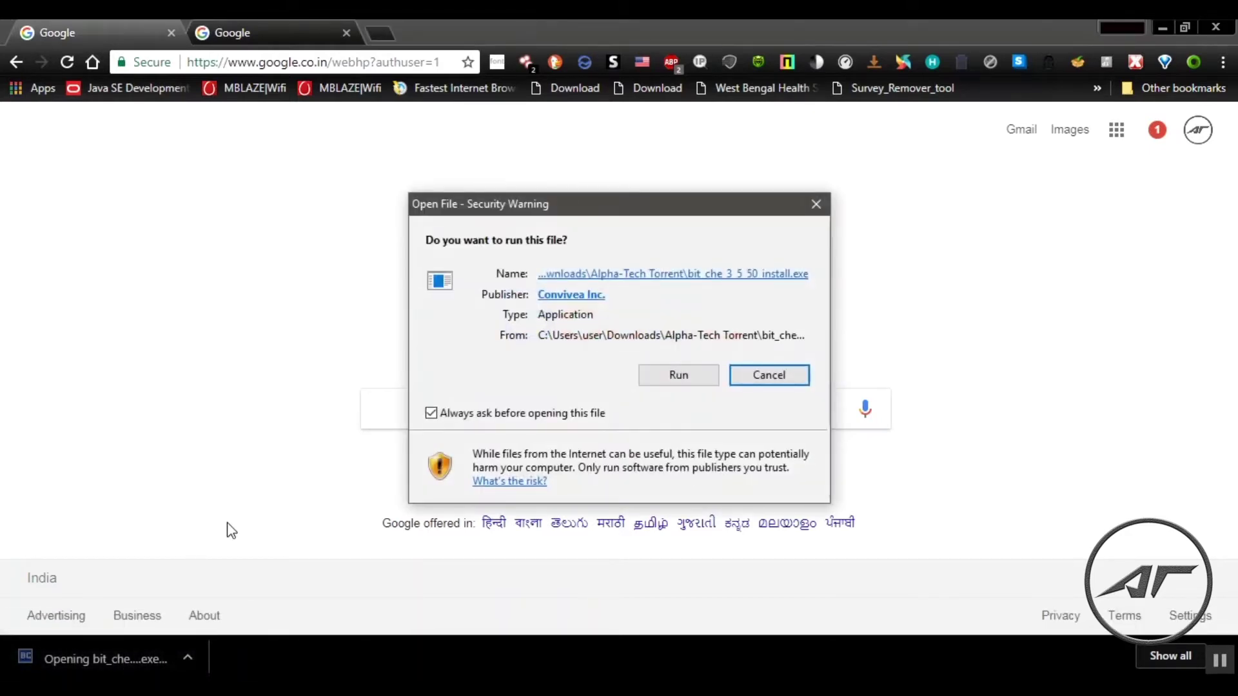
{"action": "left_click", "coordinate": [664, 379]}
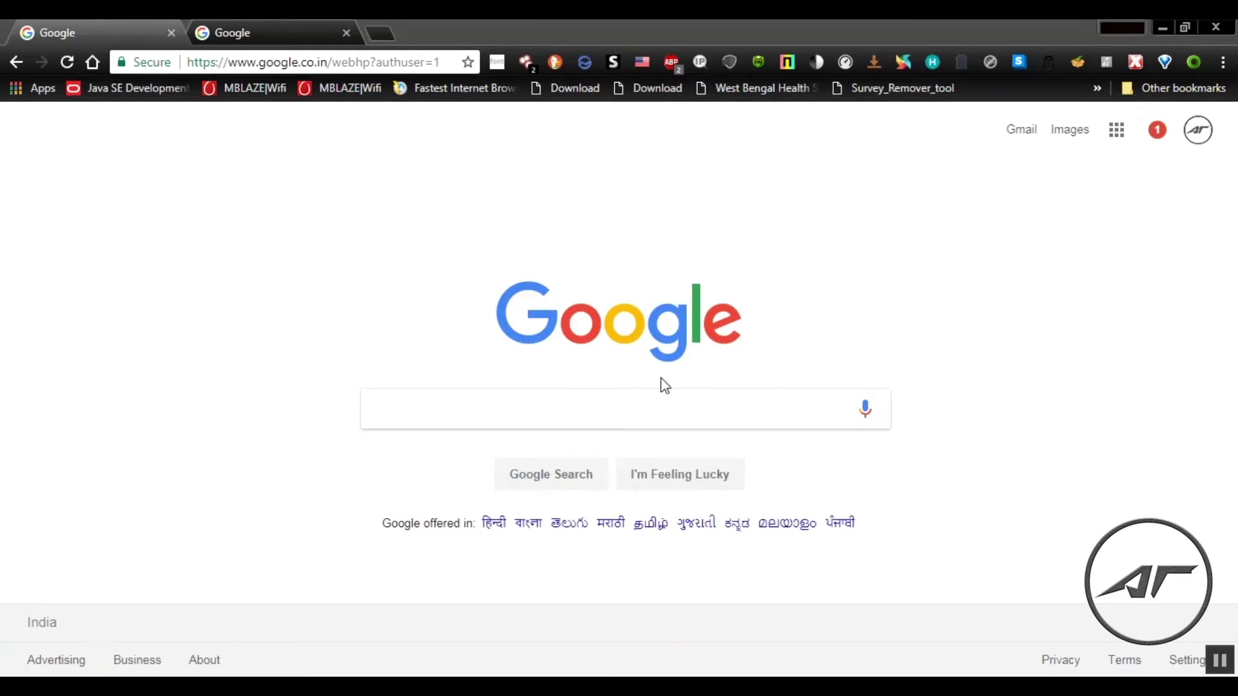
{"action": "left_click", "coordinate": [532, 481]}
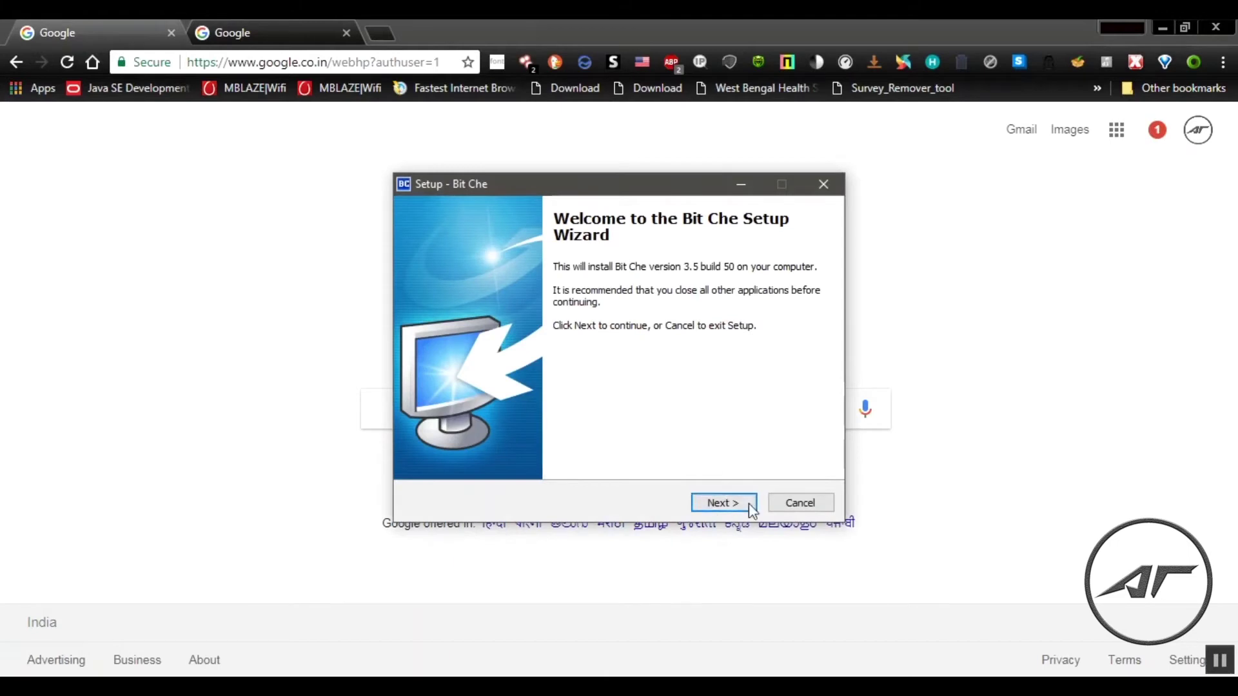
{"action": "left_click", "coordinate": [717, 505]}
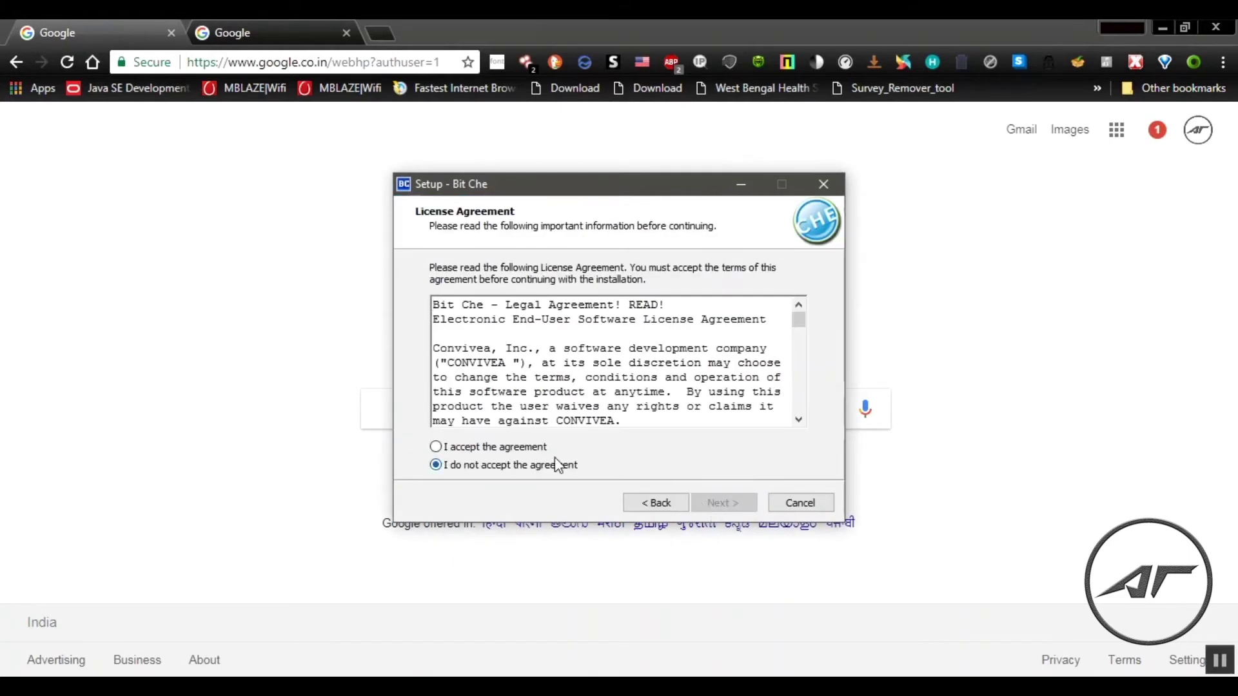
{"action": "left_click", "coordinate": [513, 448]}
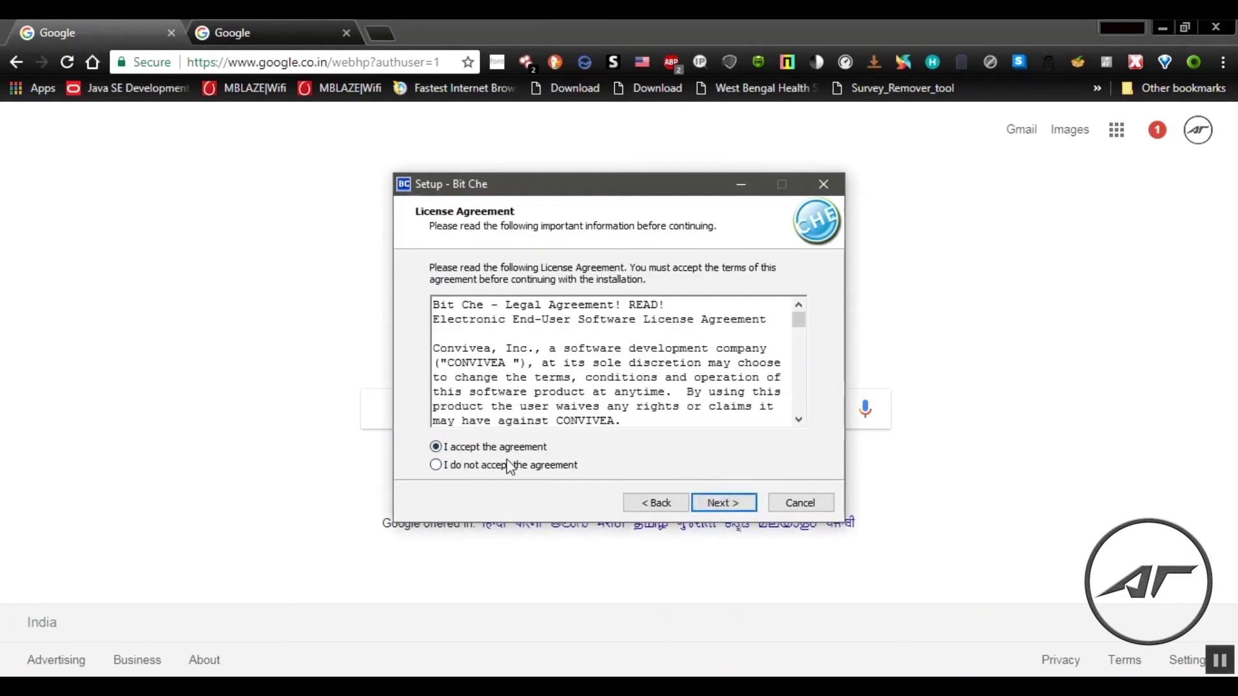
{"action": "left_click", "coordinate": [722, 504]}
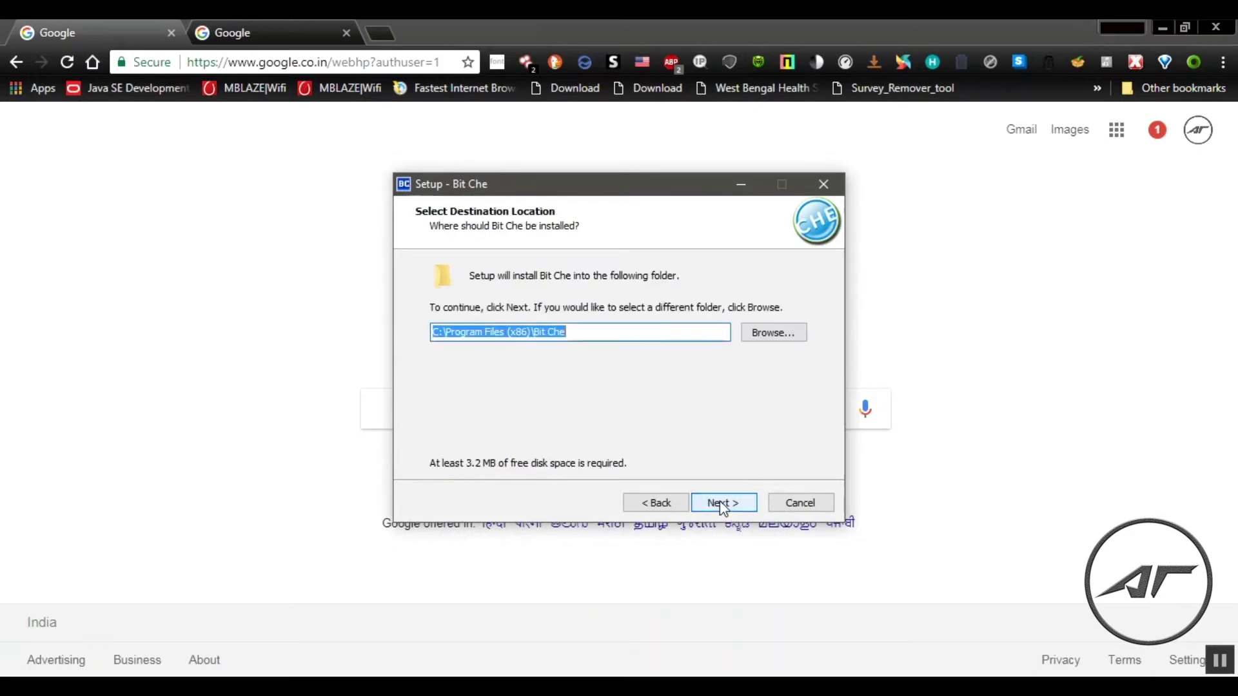
Set Bit Che's install location to E:\Program Files (x864)\Bit Che and continue the setup
{"action": "left_click", "coordinate": [439, 334]}
{"action": "key", "text": "BackSpace"}
{"action": "key", "text": "BackSpace"}
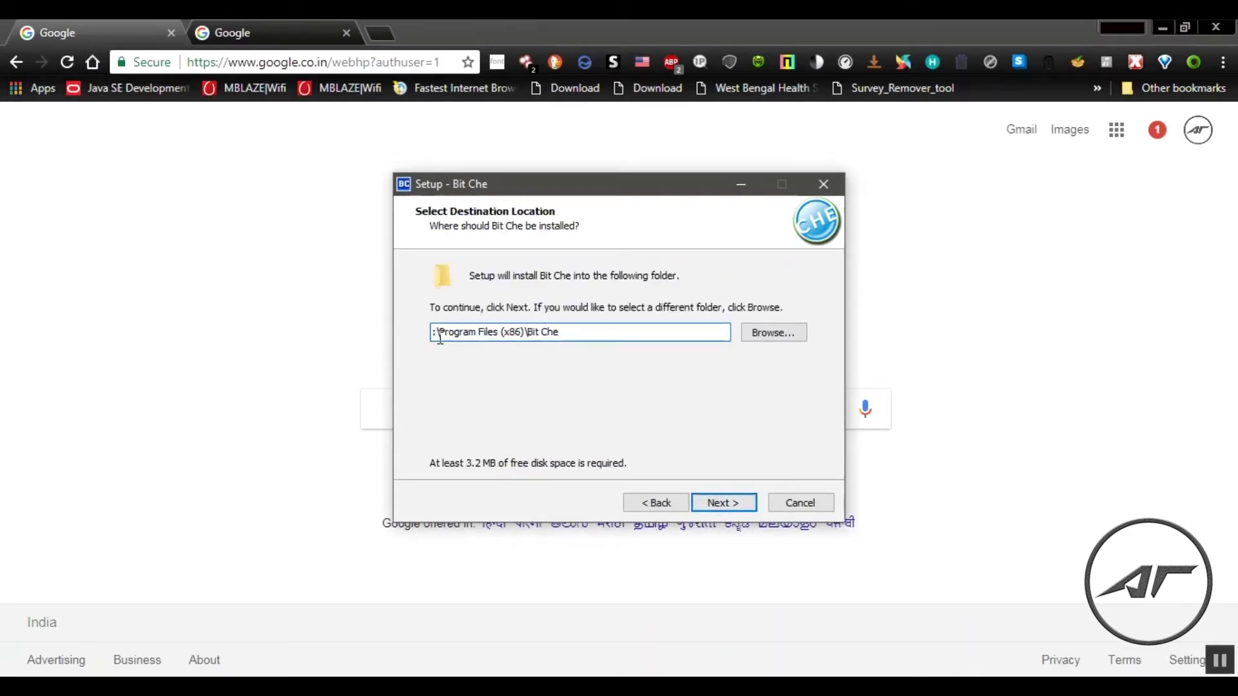
{"action": "type", "text": "E"}
{"action": "left_click", "coordinate": [528, 334]}
{"action": "type", "text": "4"}
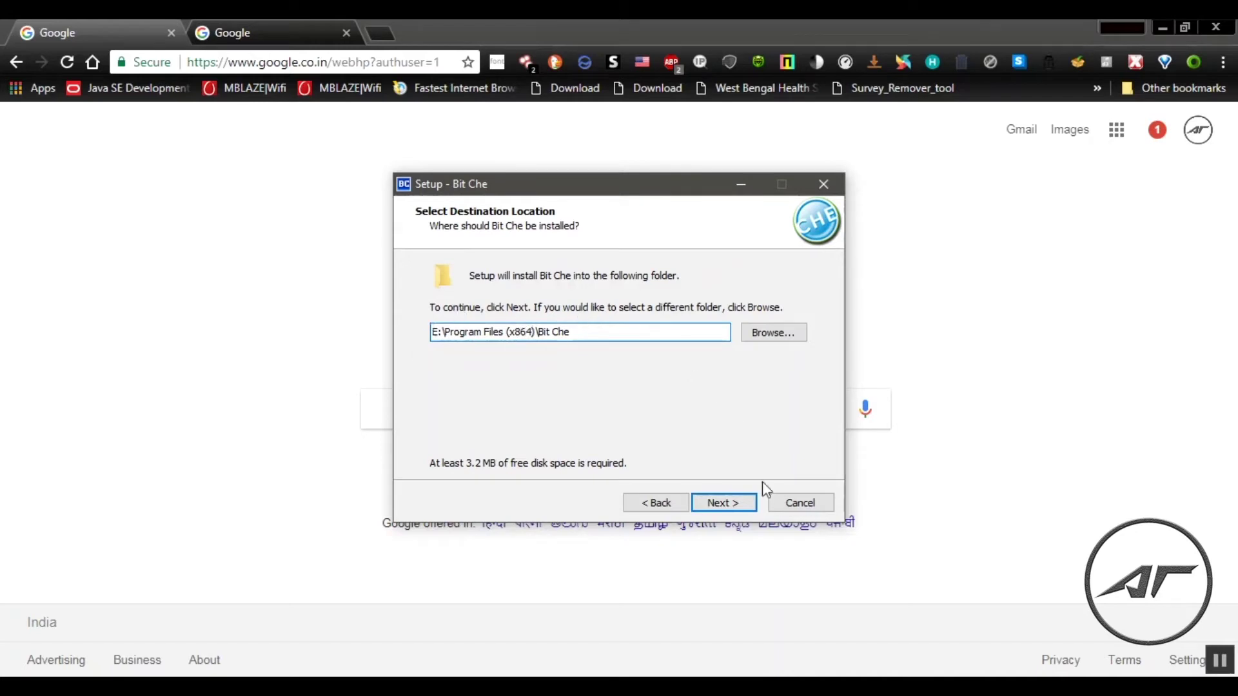
{"action": "left_click", "coordinate": [723, 504]}
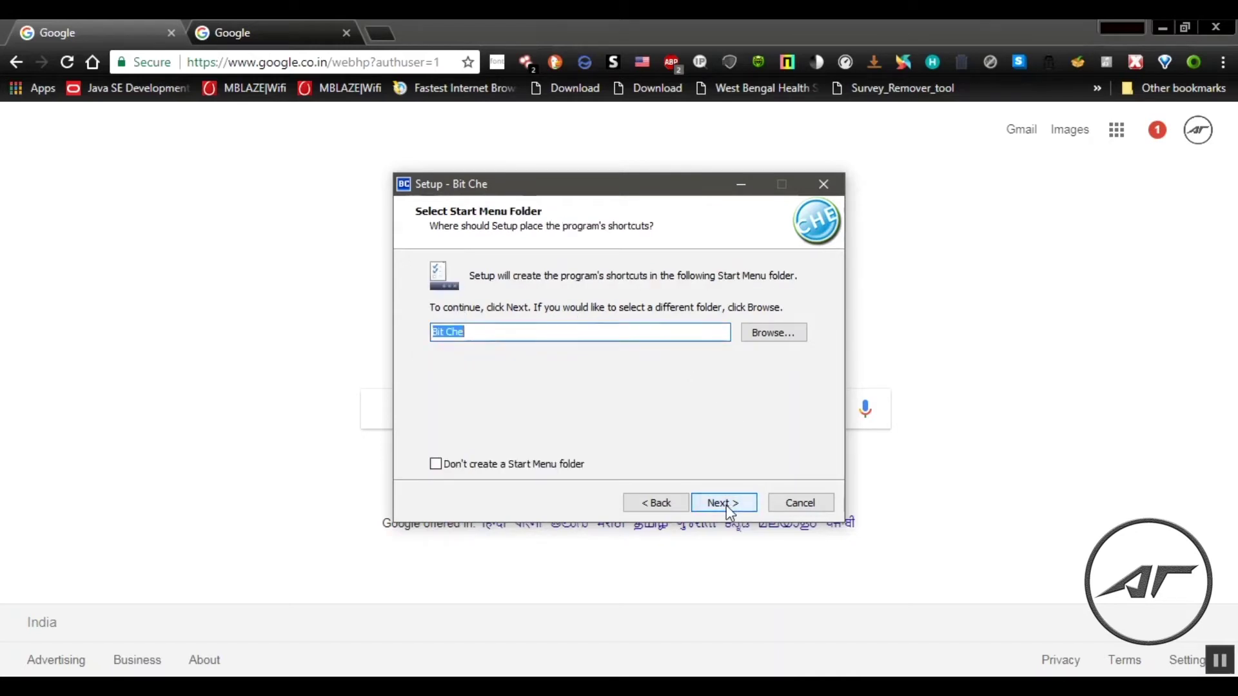
Install Bit Che with the default Start Menu folder and a desktop icon, and finish setup without launching the program
{"action": "left_click", "coordinate": [729, 509]}
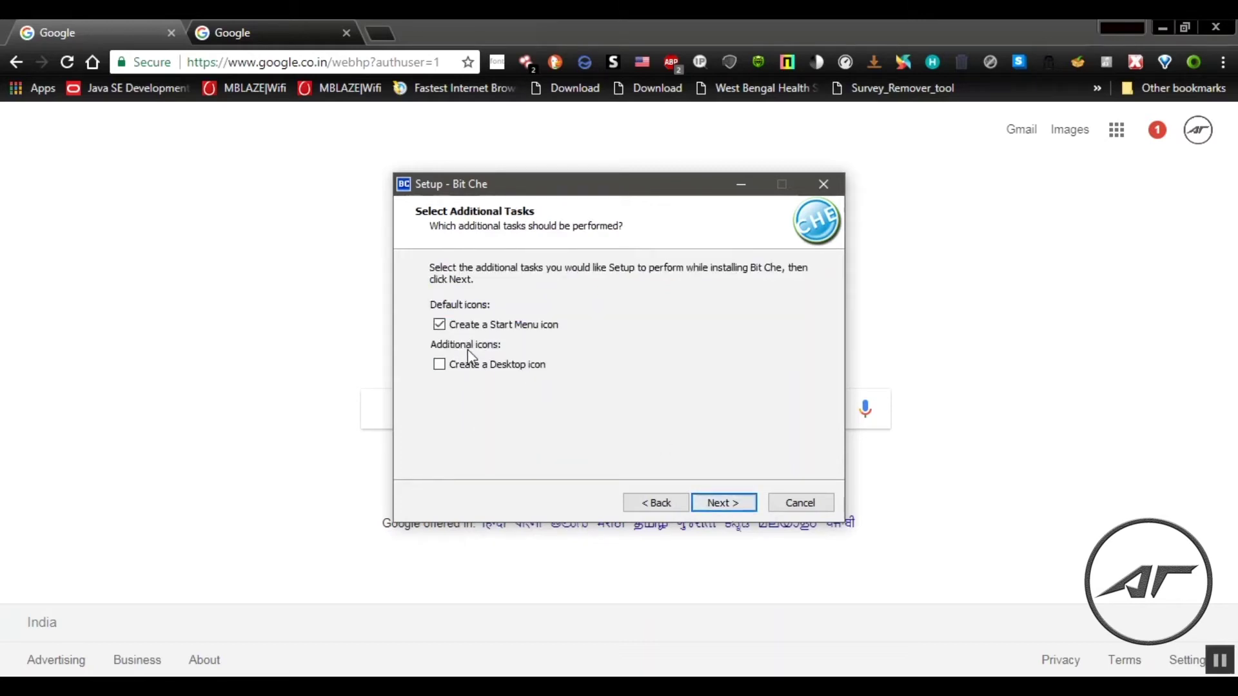
{"action": "left_click", "coordinate": [440, 365]}
{"action": "left_click", "coordinate": [720, 504]}
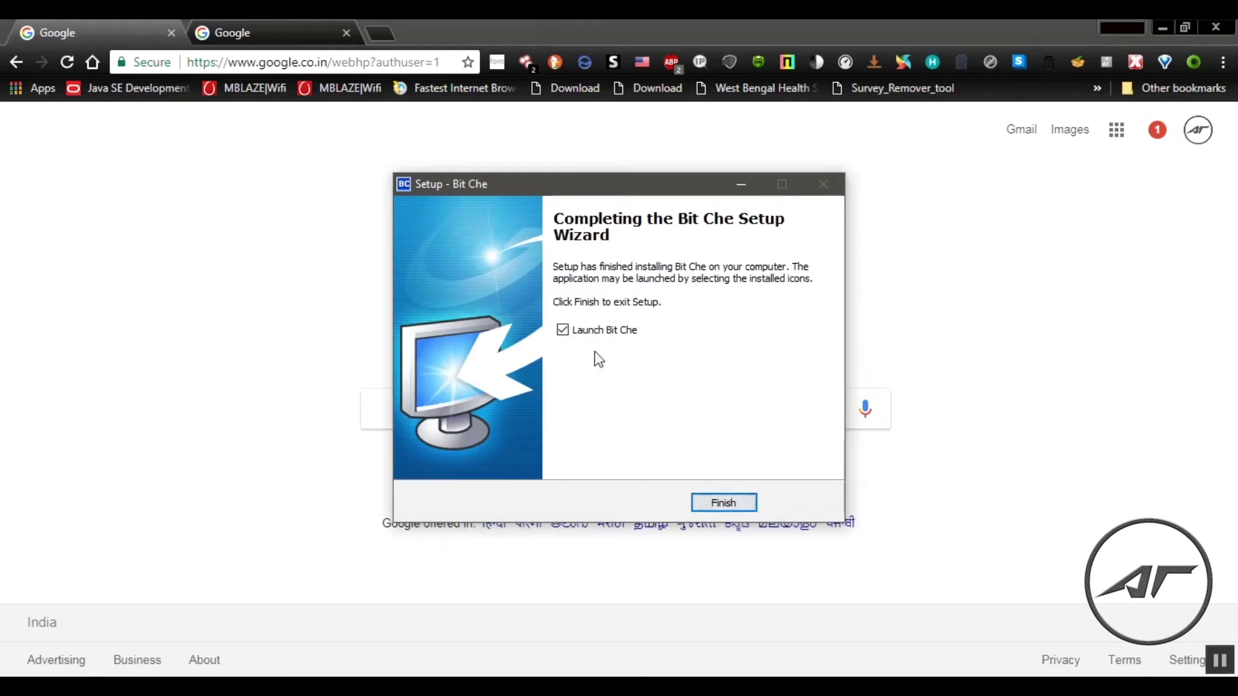
{"action": "left_click", "coordinate": [623, 332]}
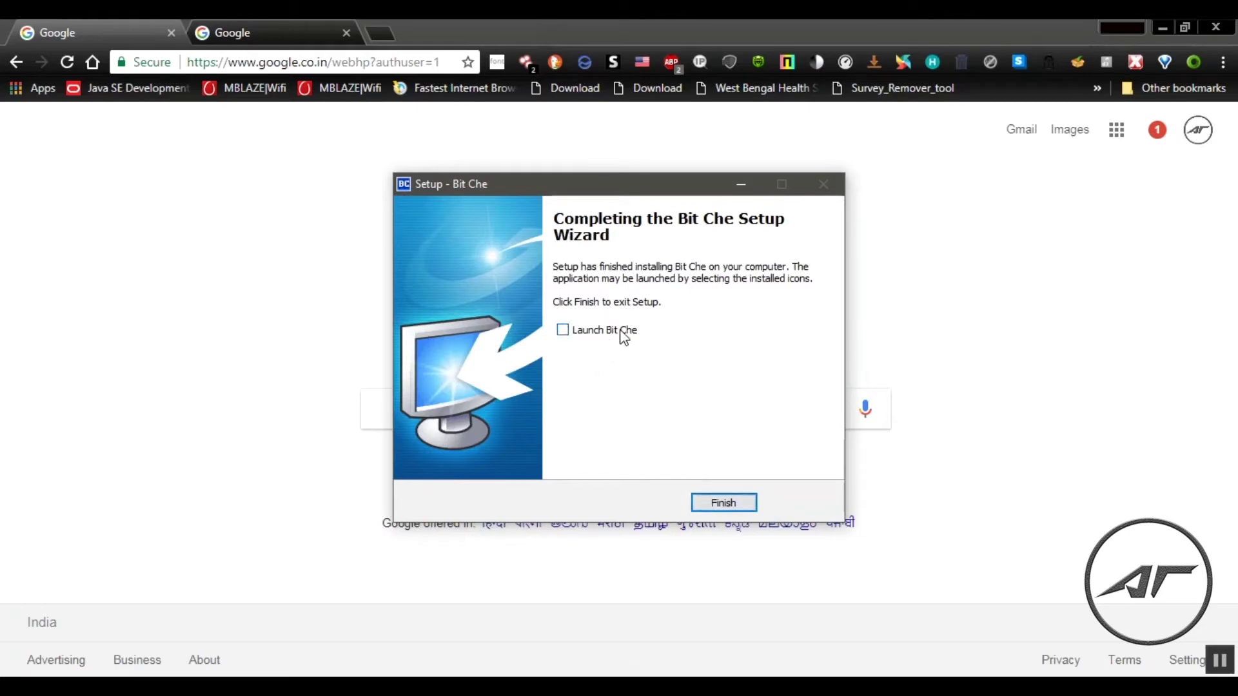
{"action": "left_click", "coordinate": [742, 512]}
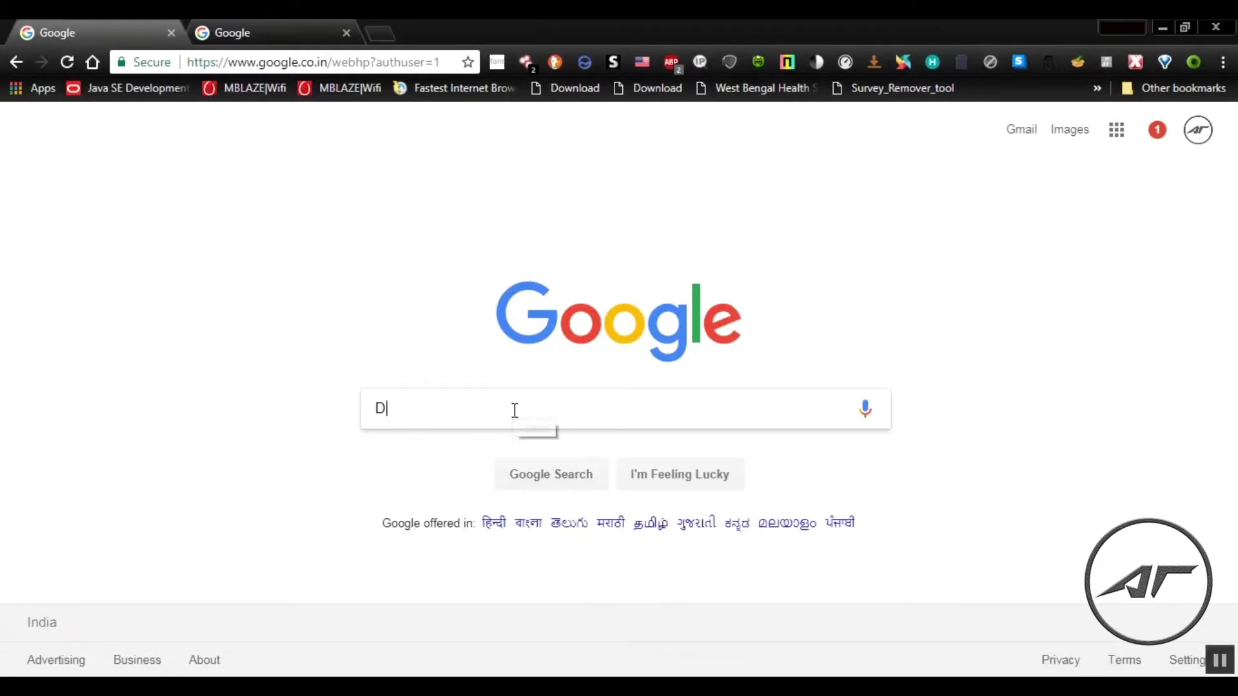
Search Google for "Deluge" and open the Windows file list from the official Deluge download page
{"action": "type", "text": "eluge"}
{"action": "key", "text": "Return"}
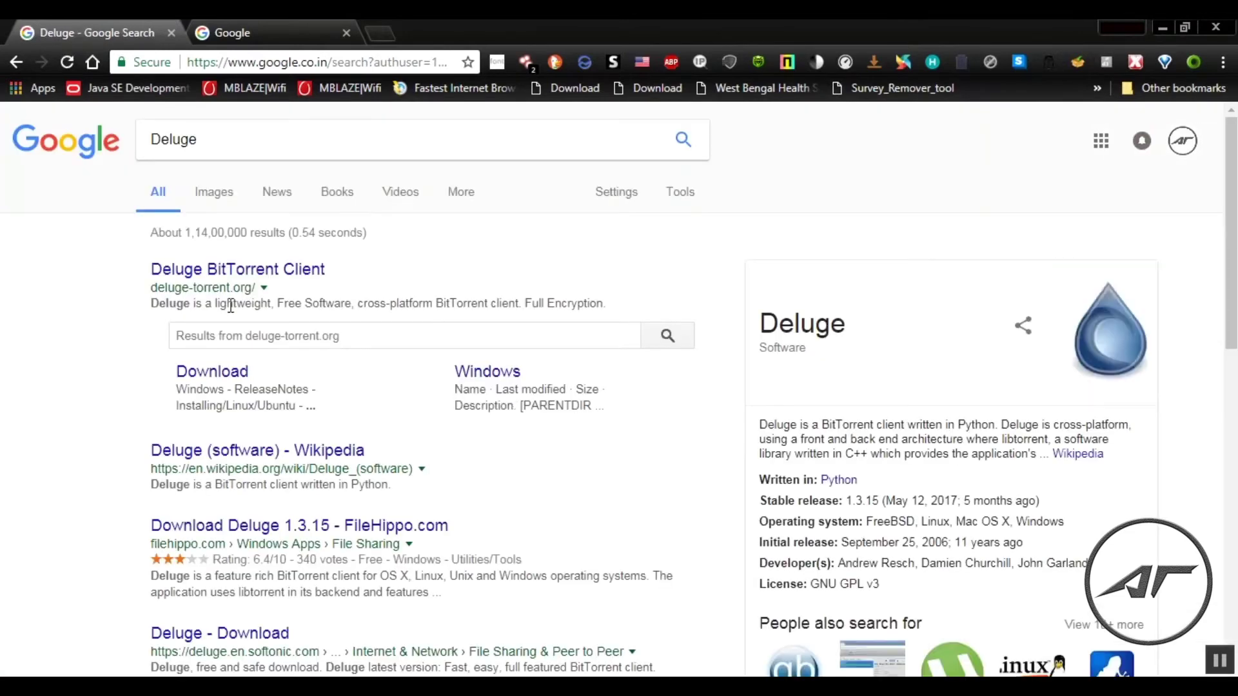
{"action": "left_click", "coordinate": [221, 372]}
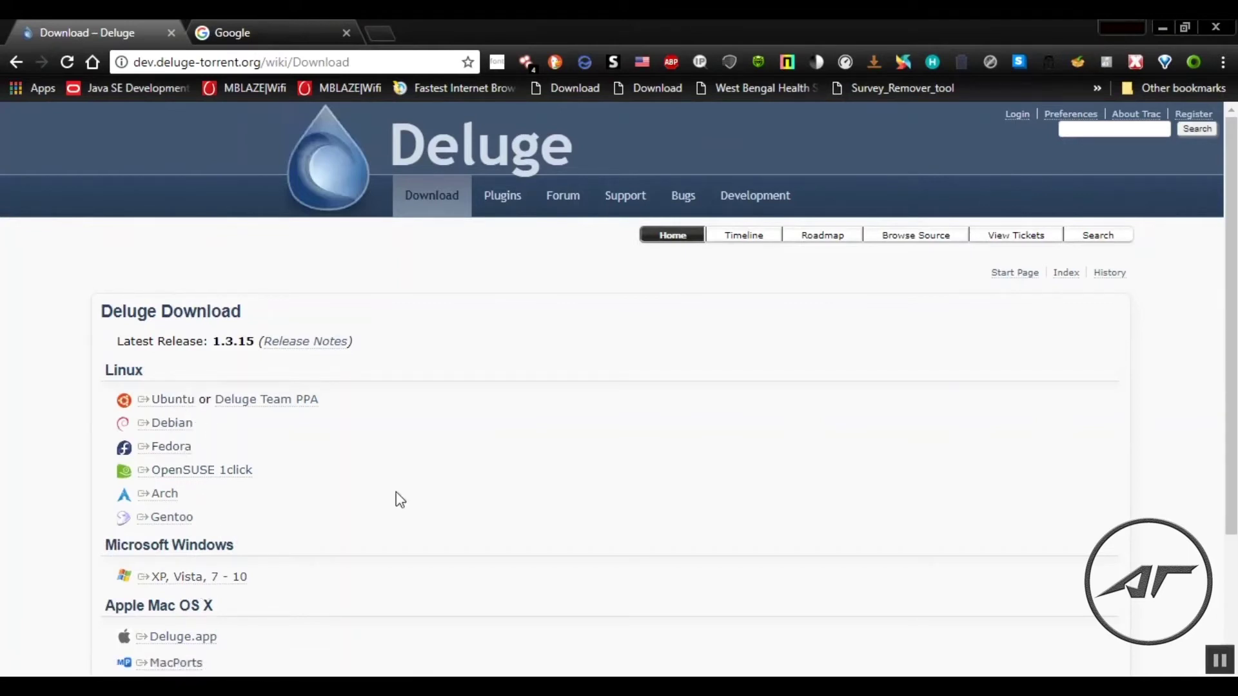
{"action": "scroll", "coordinate": [619, 387], "scroll_direction": "down", "scroll_amount": 2}
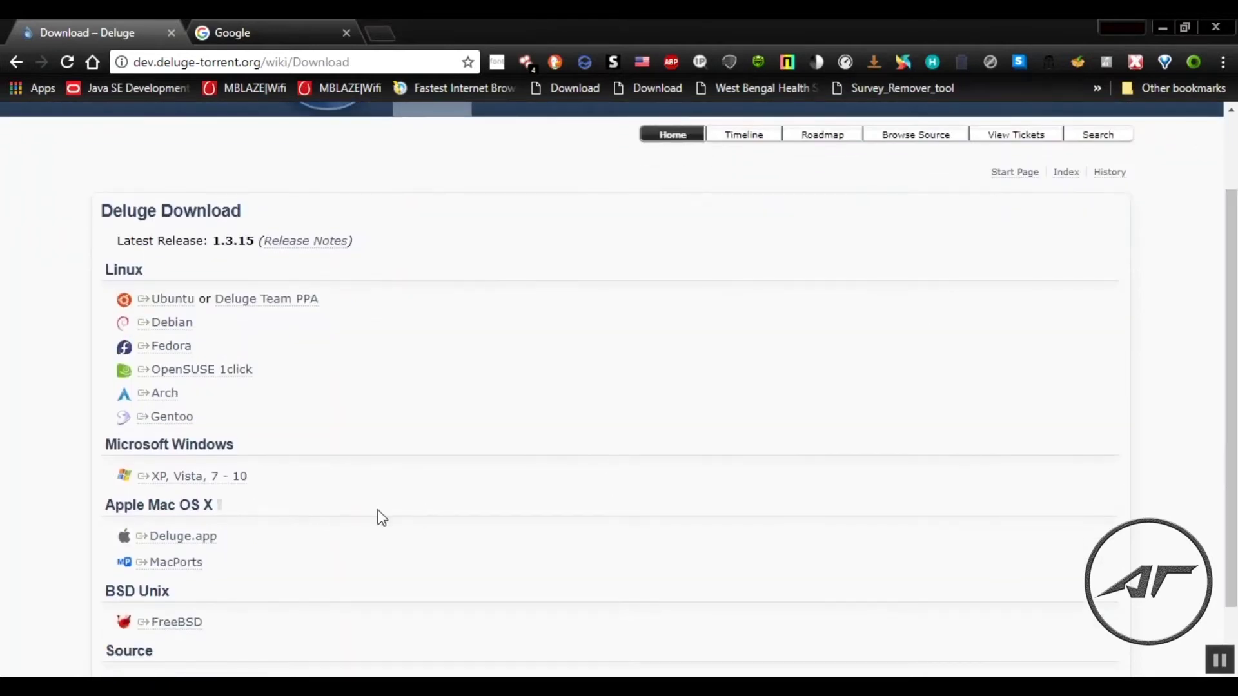
{"action": "left_click", "coordinate": [184, 477]}
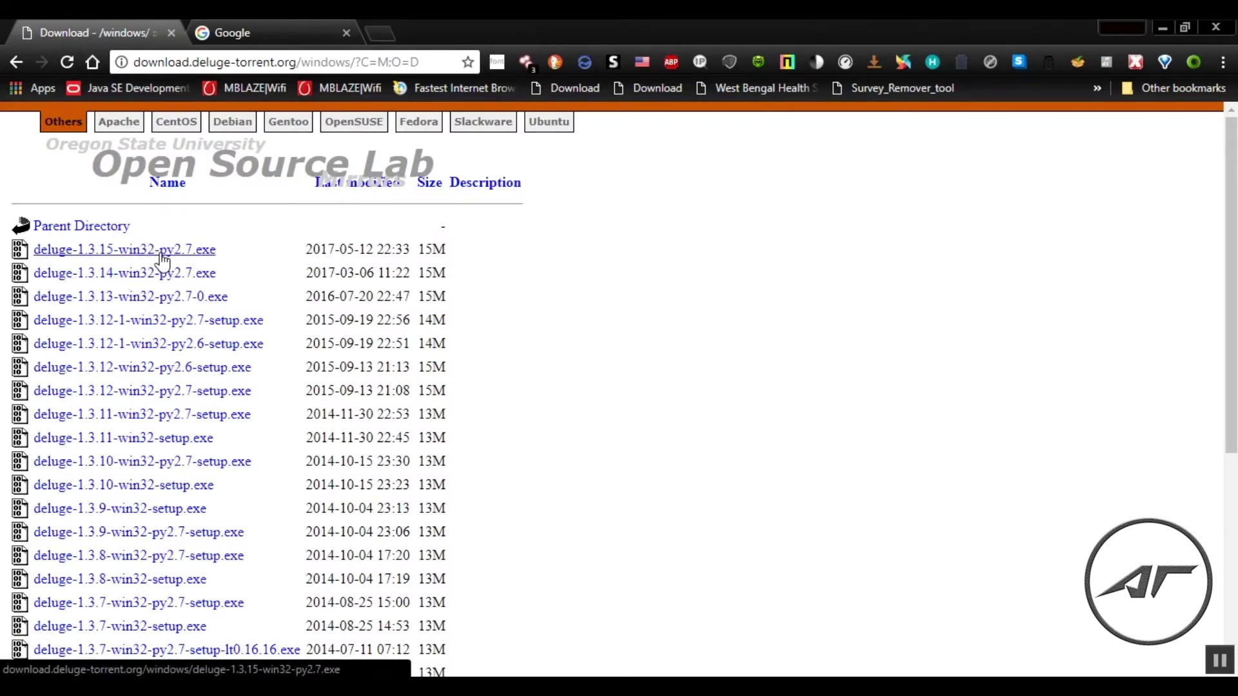
Download deluge-1.3.15-win32-py2.7.exe into the Alpha-Tech Torrent folder and close the download page
{"action": "left_click", "coordinate": [161, 255]}
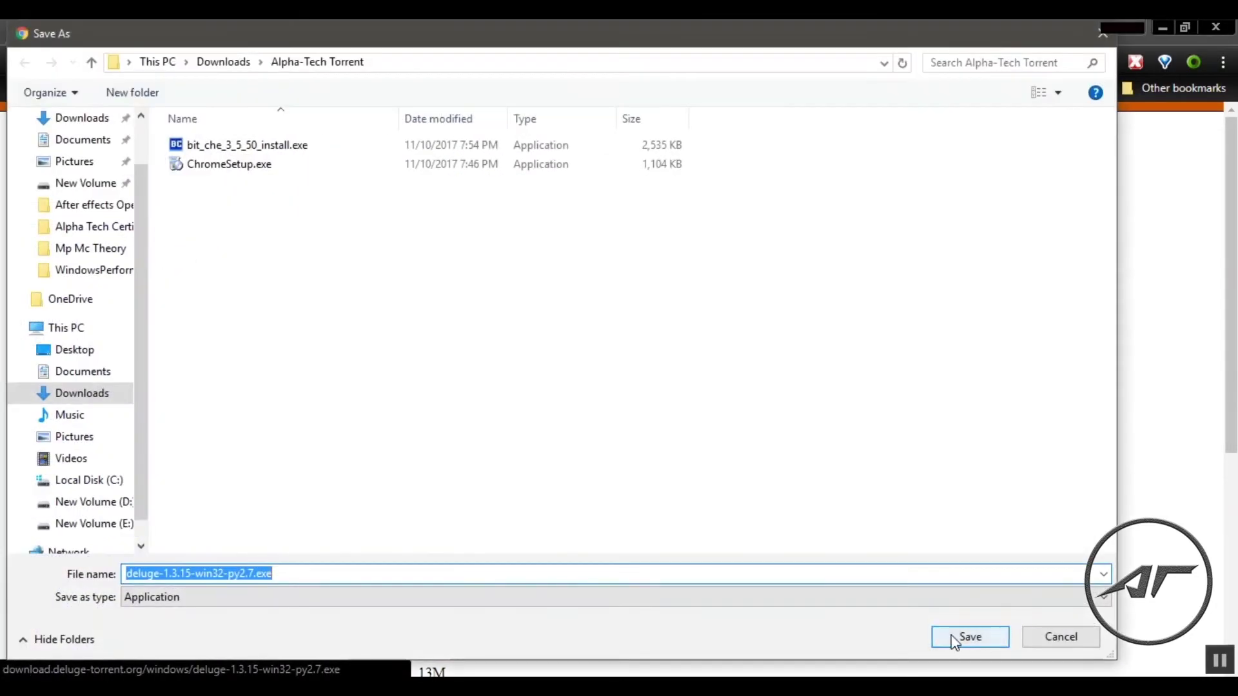
{"action": "left_click", "coordinate": [956, 638]}
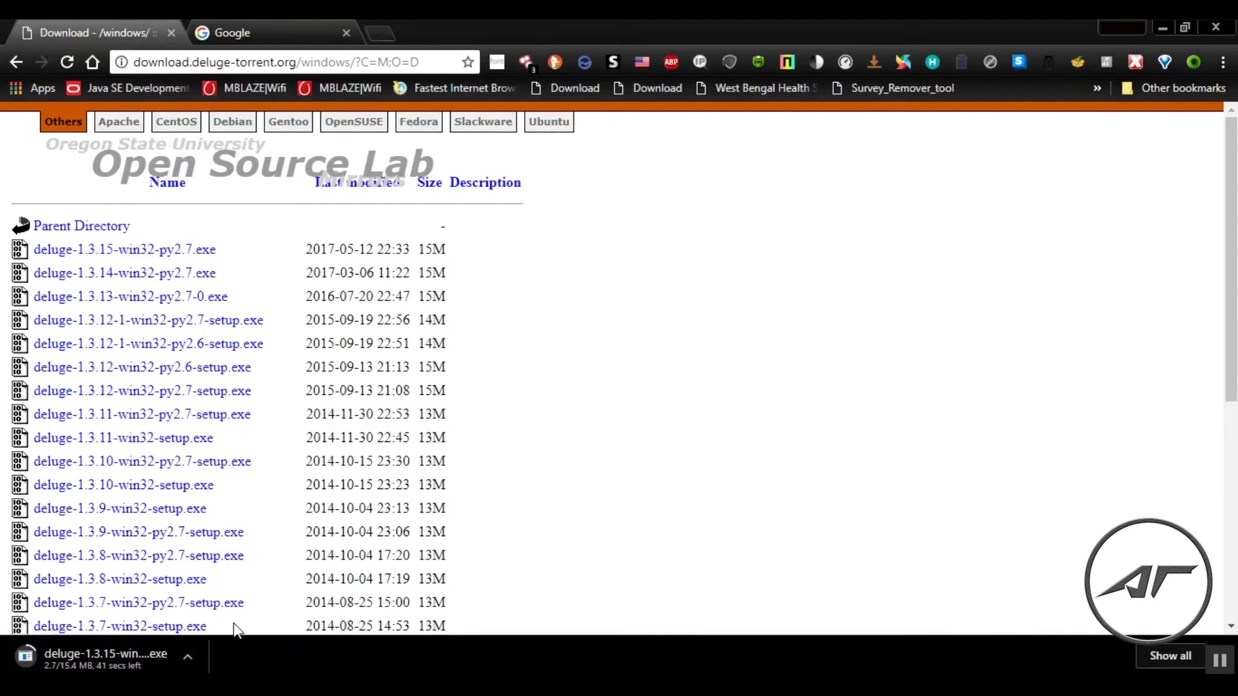
{"action": "left_click", "coordinate": [172, 33]}
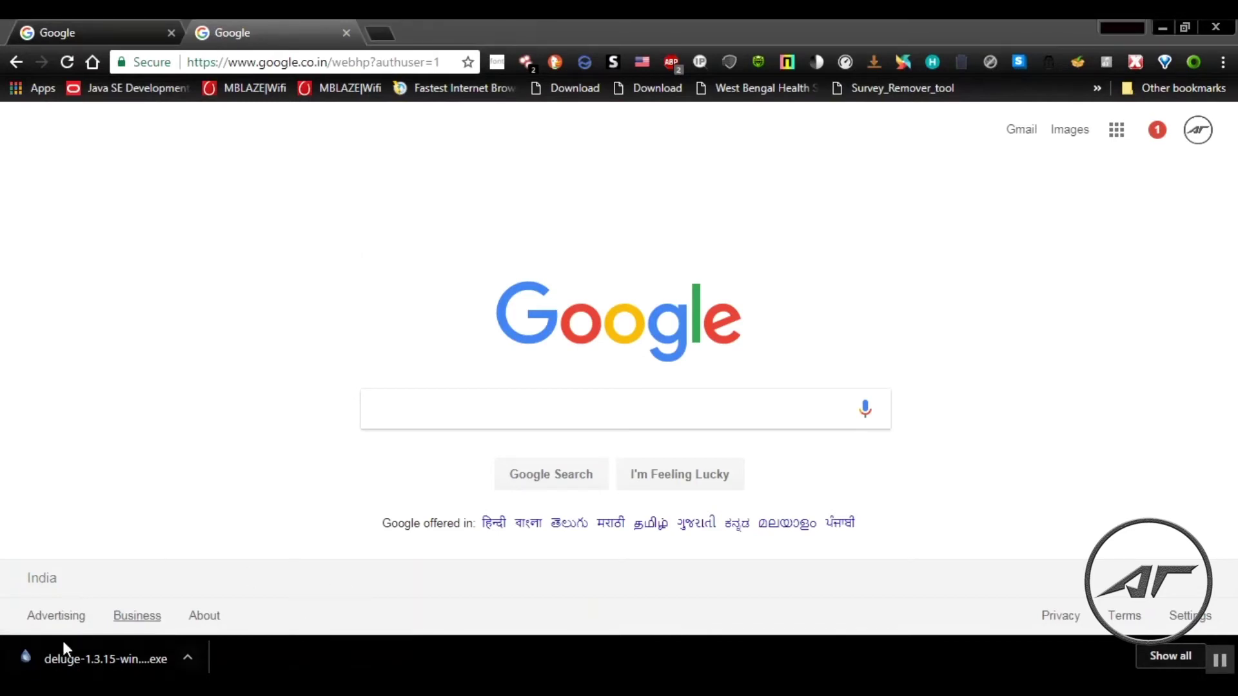
Run the downloaded Deluge installer and agree to its license, continuing to the install location choice
{"action": "left_click", "coordinate": [126, 653]}
{"action": "left_click", "coordinate": [715, 505]}
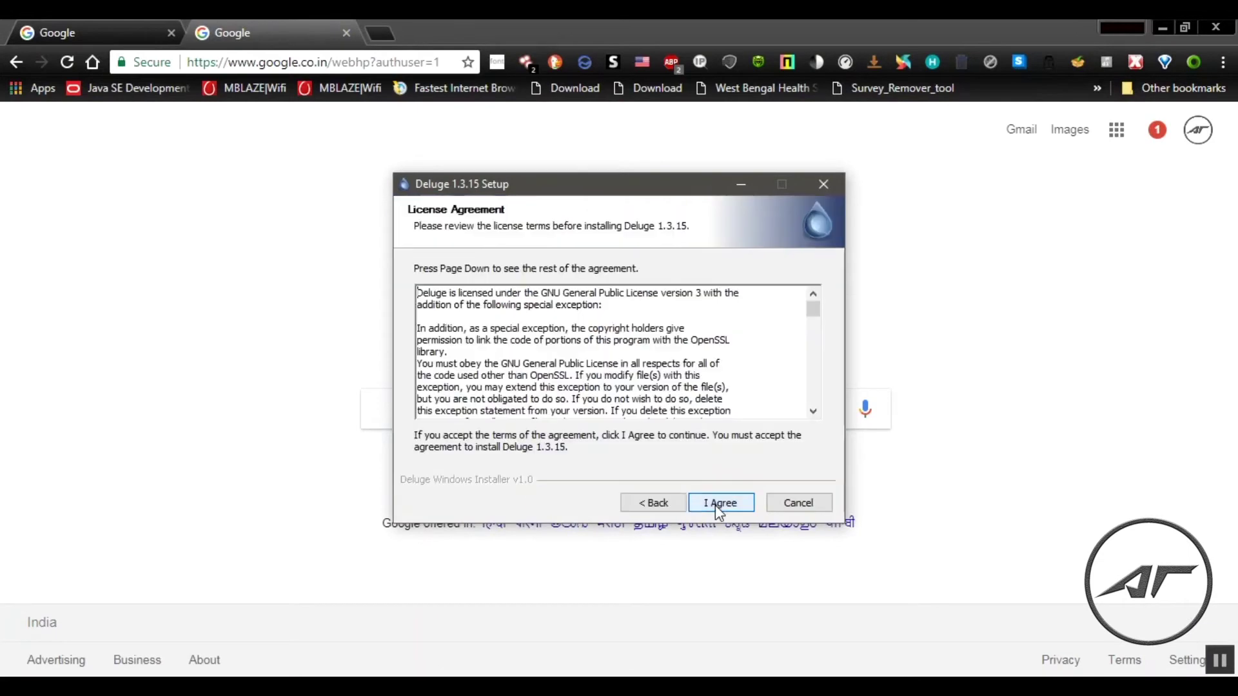
{"action": "left_click", "coordinate": [714, 504]}
{"action": "left_click", "coordinate": [715, 503]}
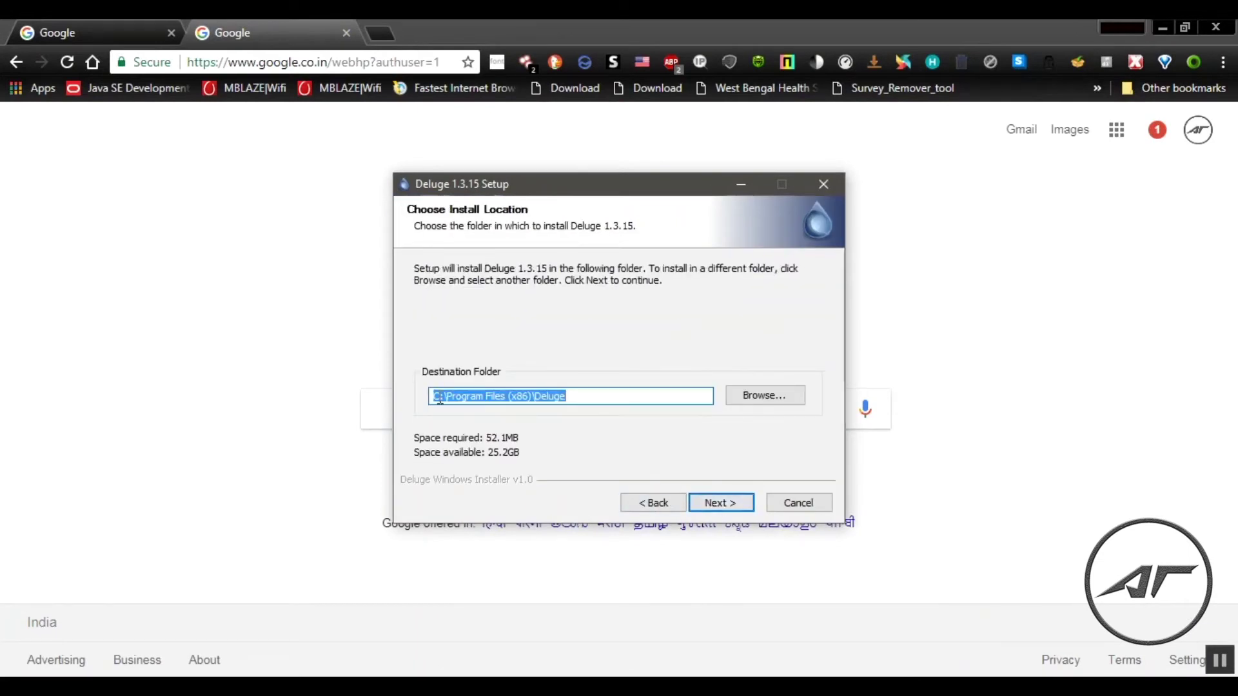
Install Deluge into the folder E:\Program Files (x864)\Deluge
{"action": "left_click", "coordinate": [524, 397]}
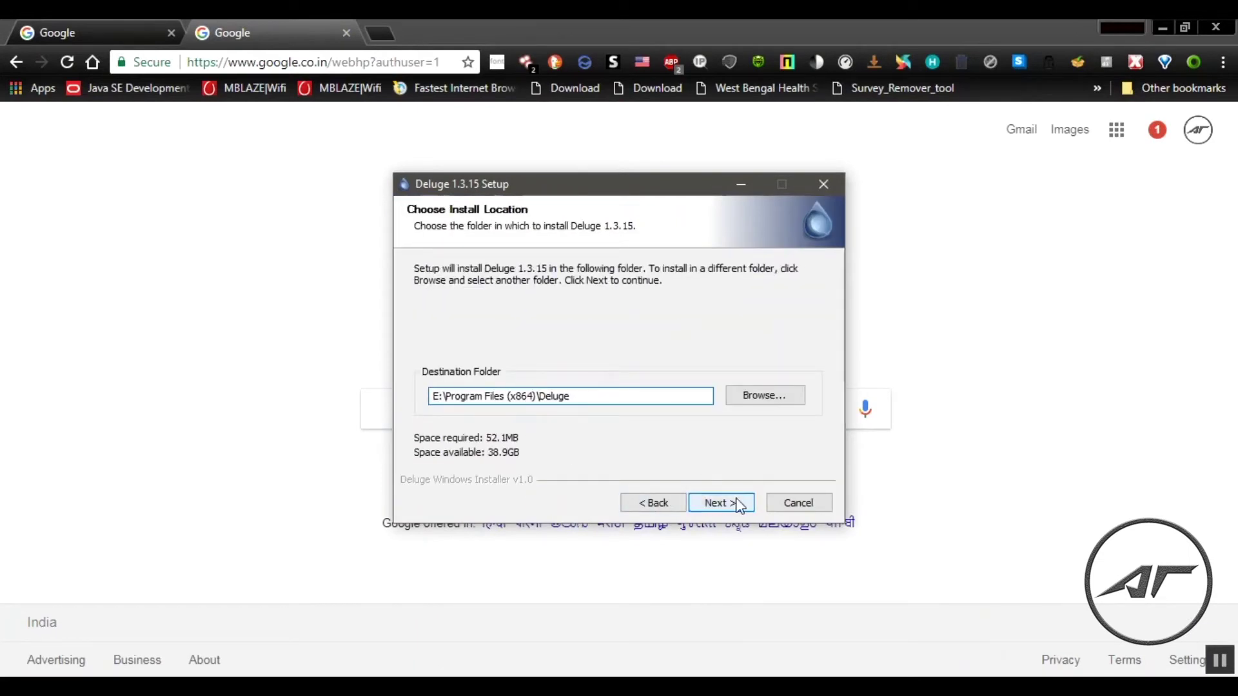
{"action": "left_click", "coordinate": [715, 503]}
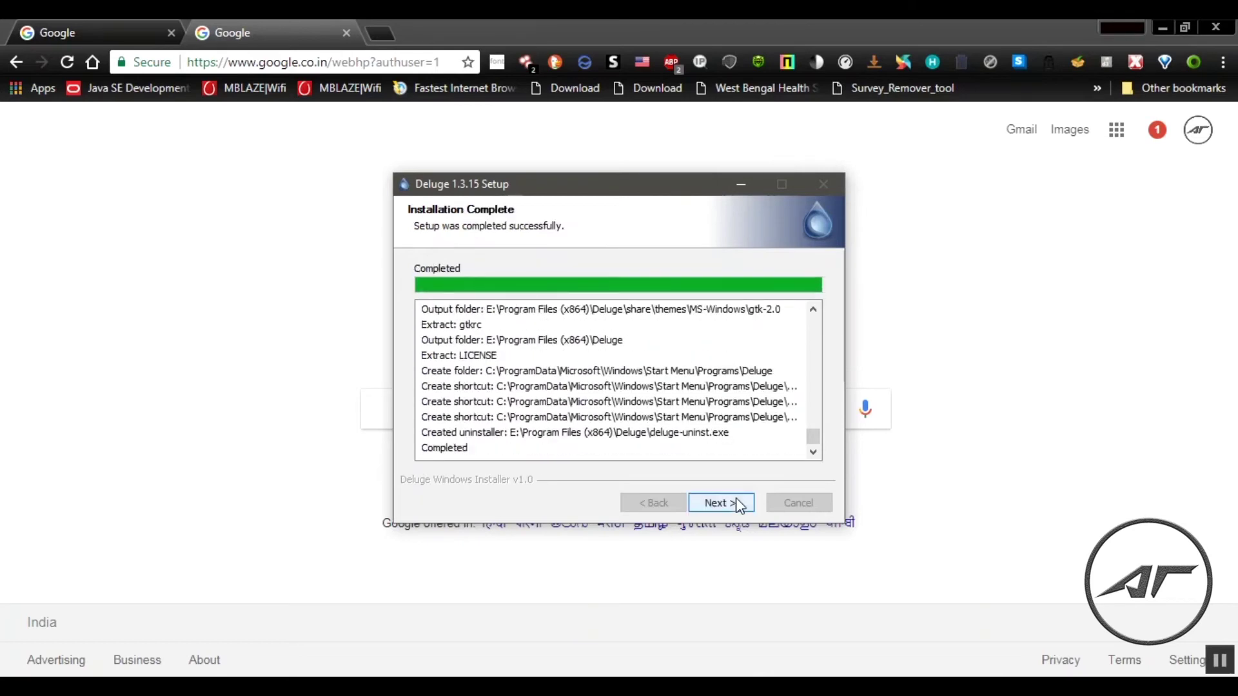
{"action": "left_click", "coordinate": [736, 504]}
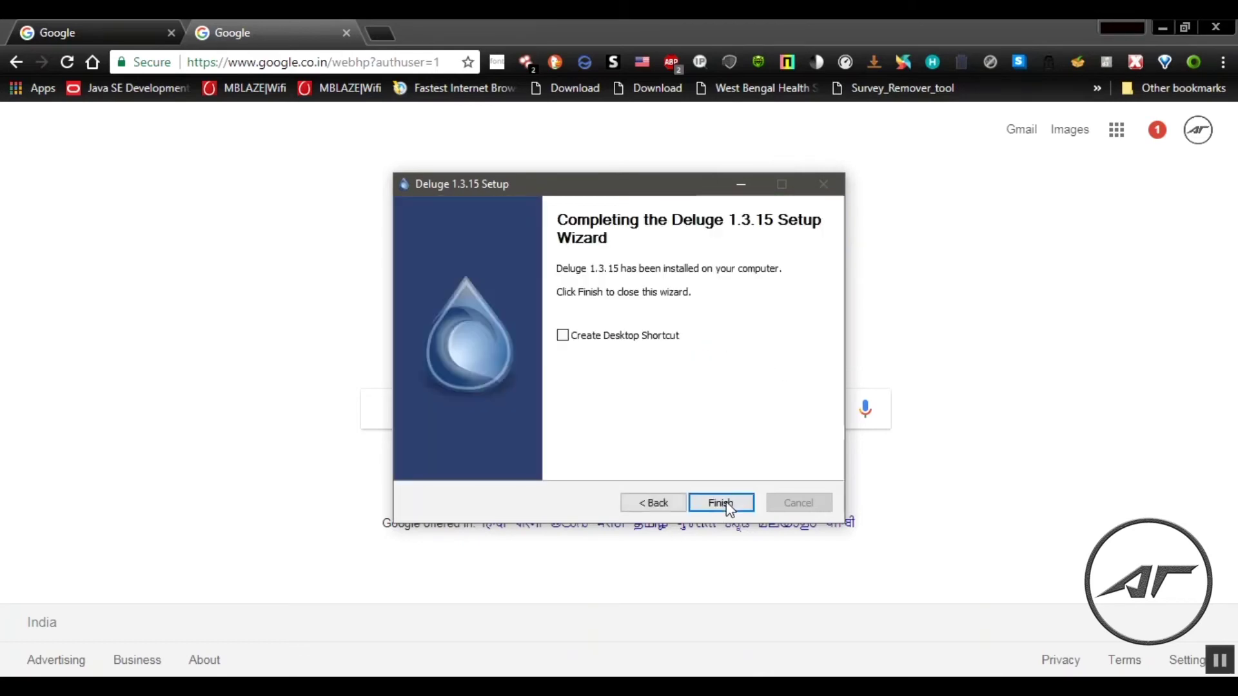
Finish the Deluge setup with a desktop shortcut and minimize the browser to return to the desktop
{"action": "left_click", "coordinate": [581, 337]}
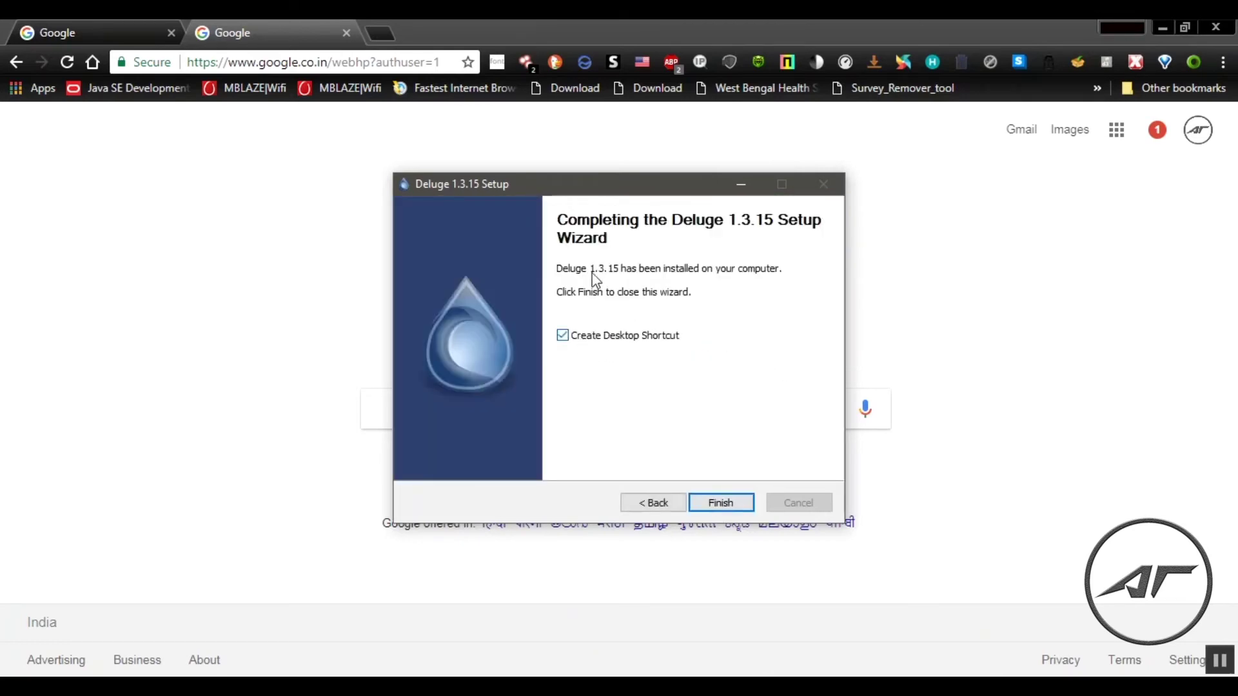
{"action": "left_click", "coordinate": [725, 505]}
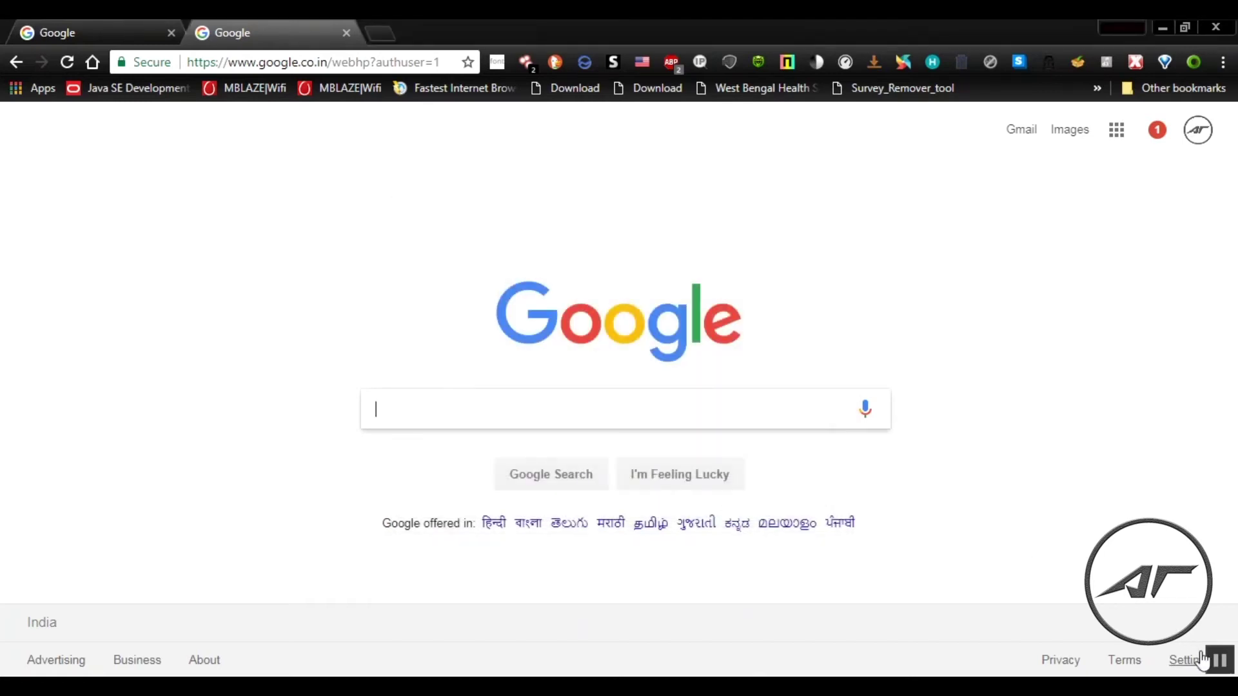
{"action": "left_click", "coordinate": [1163, 26]}
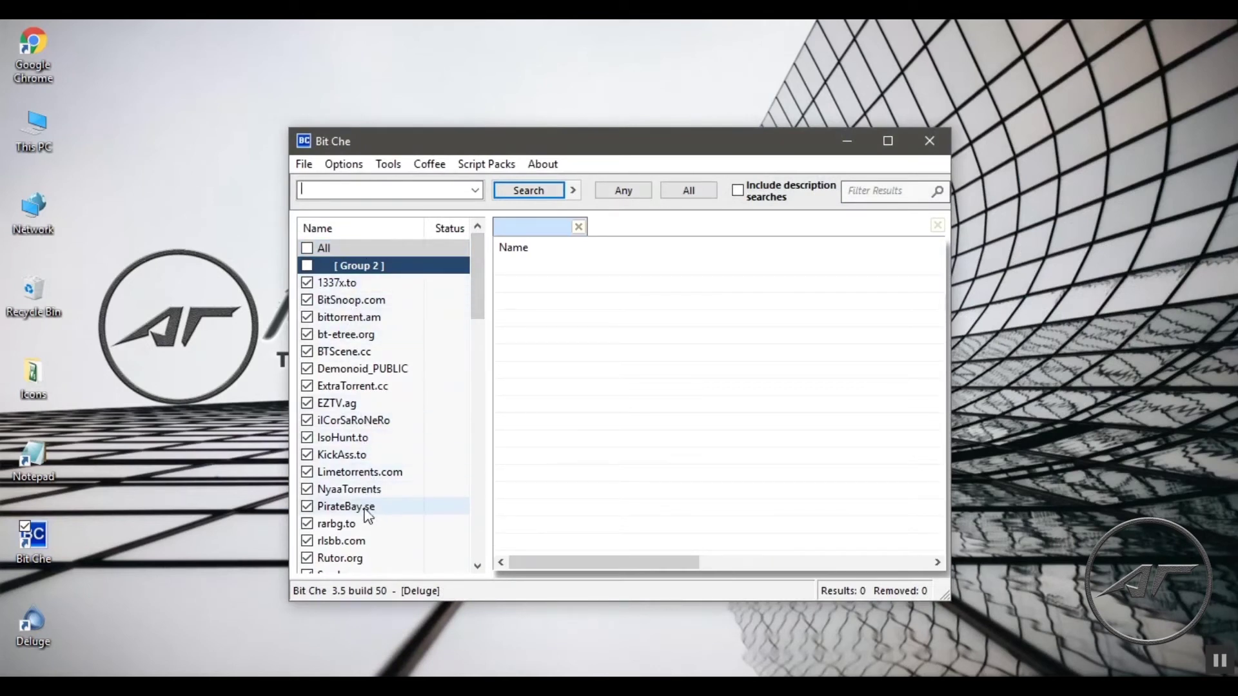
Search Bit Che for "transformers last knight" and look through the resulting torrents
{"action": "left_click_drag", "start_coordinate": [482, 305], "coordinate": [363, 194]}
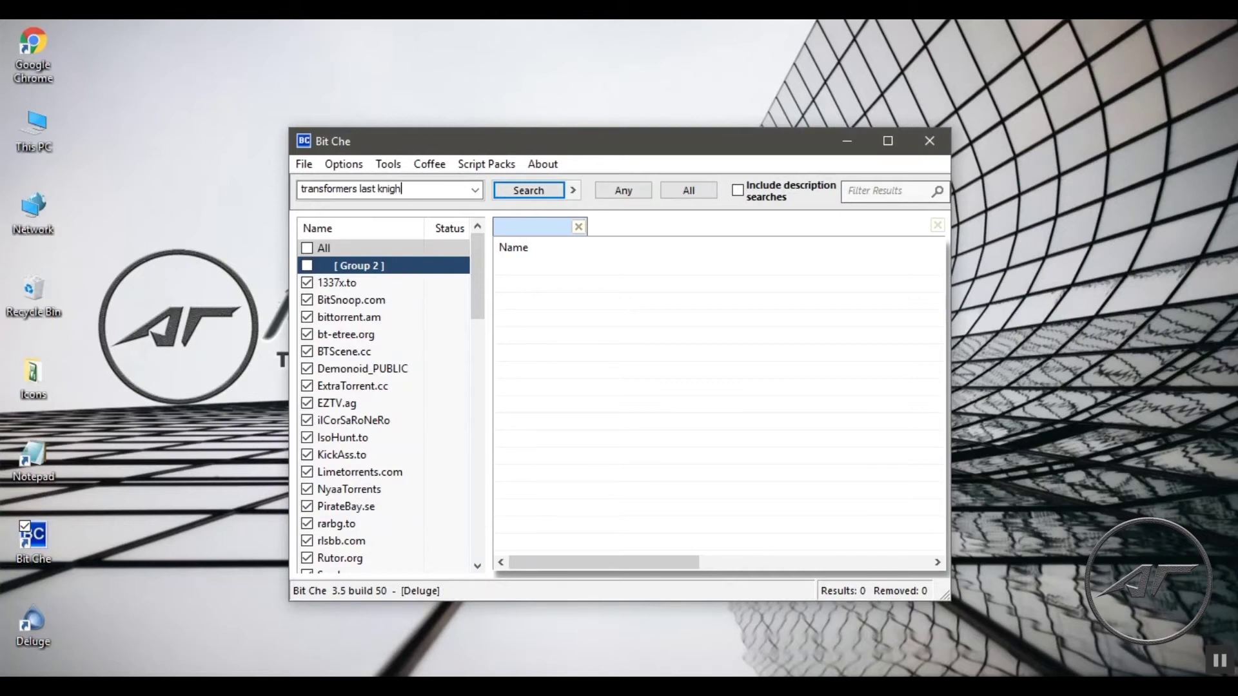
{"action": "left_click", "coordinate": [530, 191]}
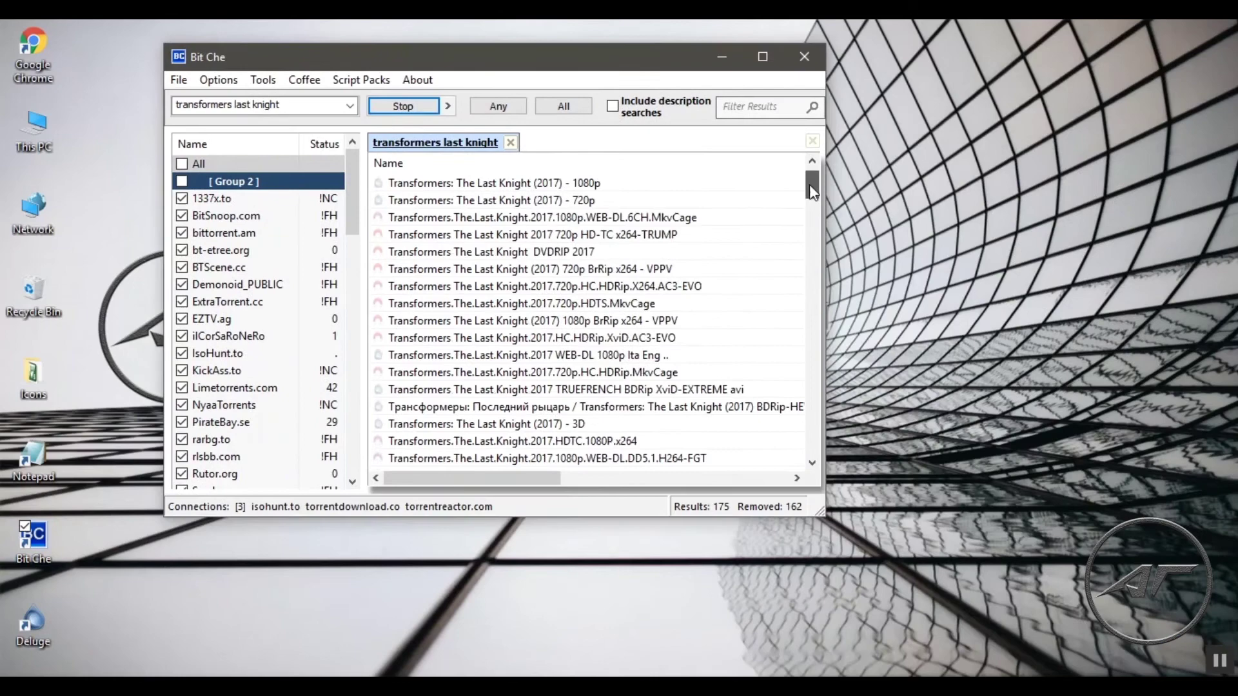
{"action": "mouse_move", "coordinate": [811, 190]}
{"action": "left_mouse_down"}
{"action": "mouse_move", "coordinate": [813, 283]}
{"action": "mouse_move", "coordinate": [821, 173]}
{"action": "left_mouse_up"}
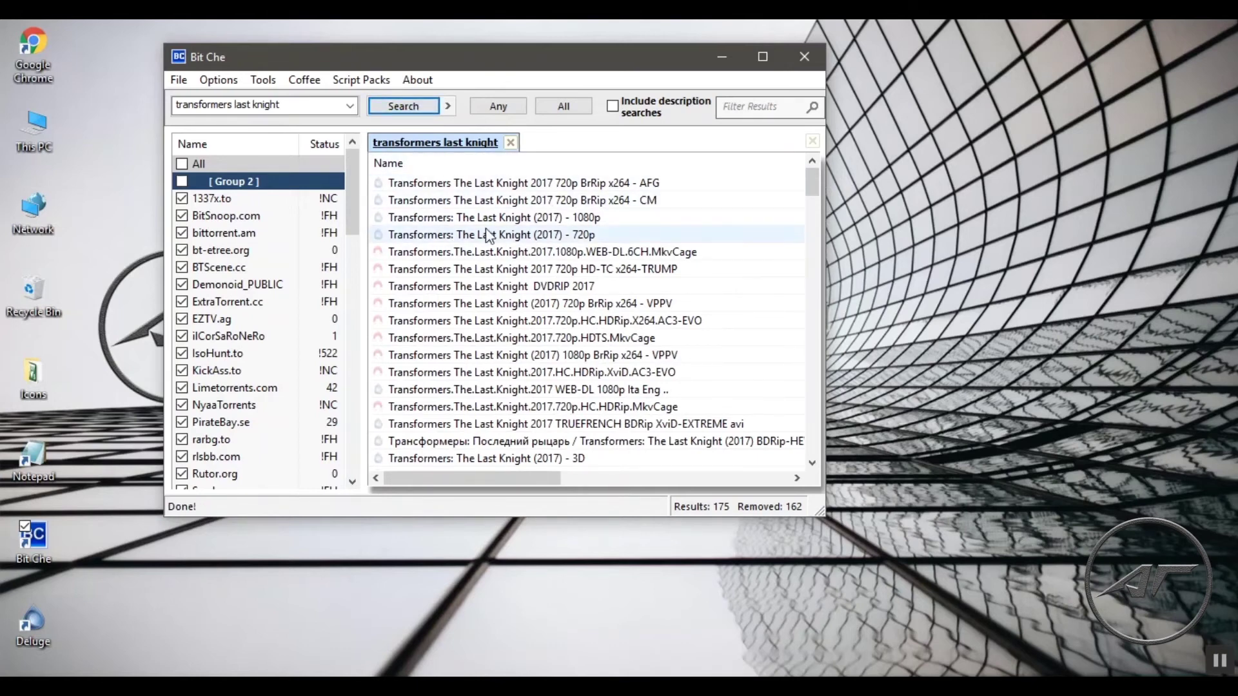
Open the "Transformers The Last Knight 2017 720p BrRip x264 - AFG" torrent in Deluge and allow Deluge through the firewall on private and public networks
{"action": "double_click", "coordinate": [521, 186]}
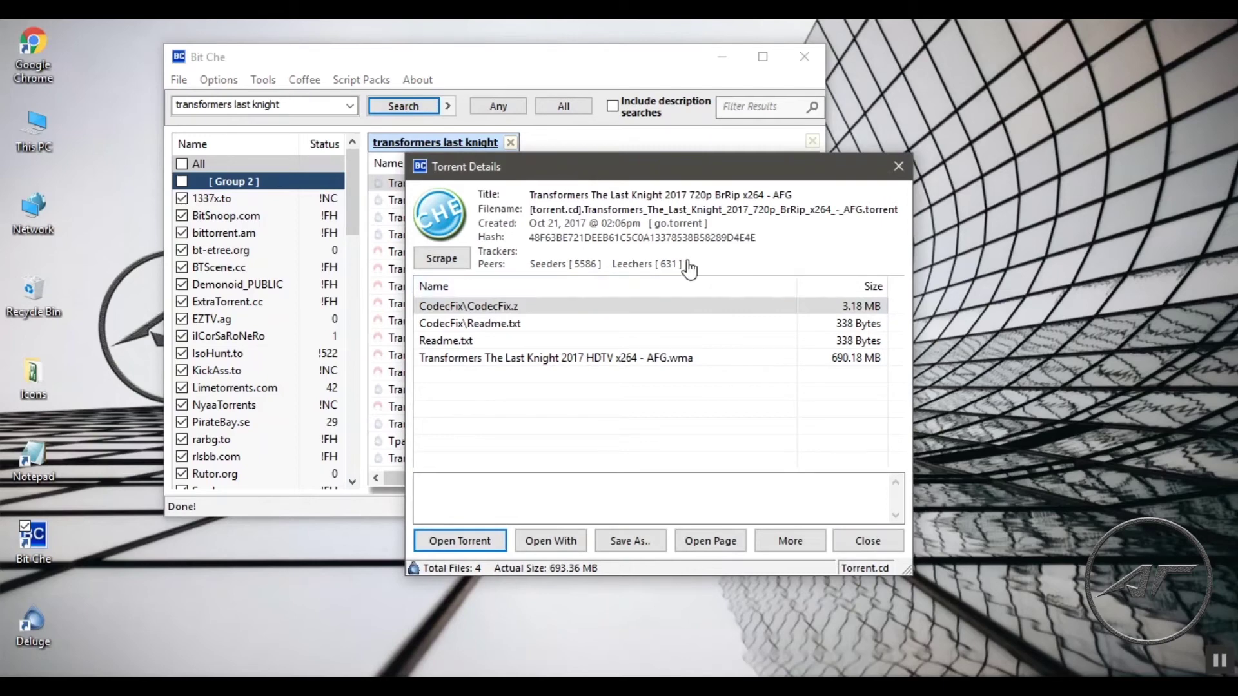
{"action": "left_click", "coordinate": [470, 547]}
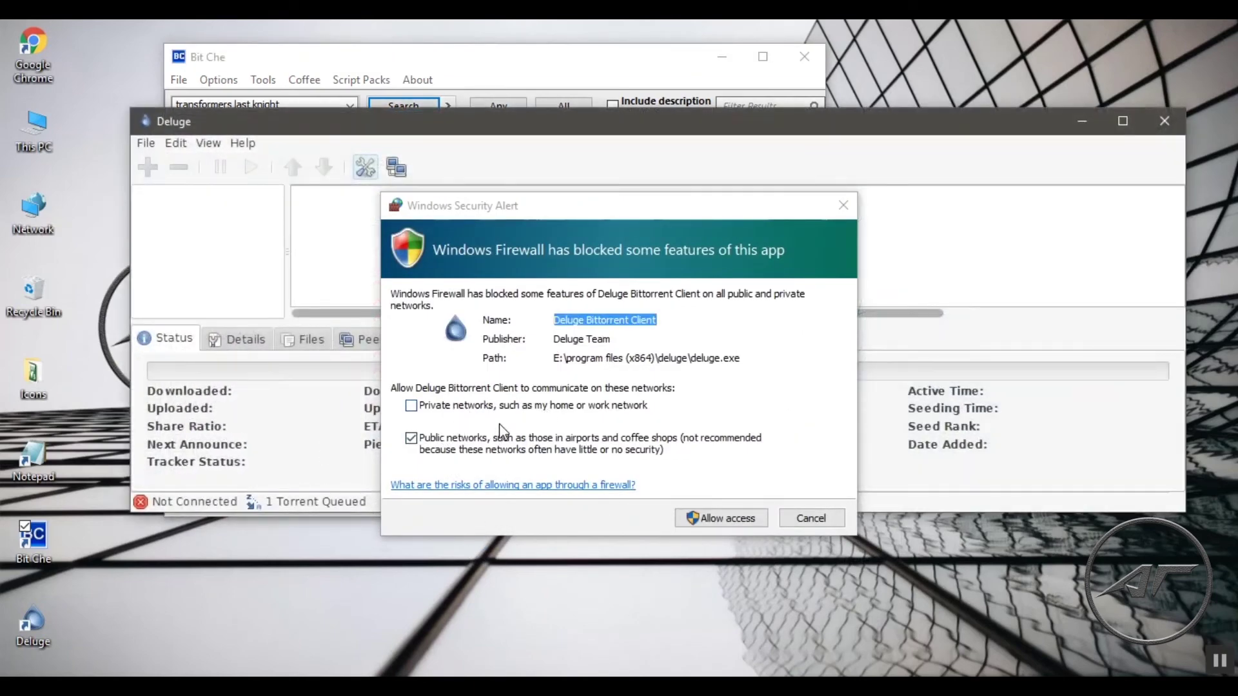
{"action": "left_click", "coordinate": [523, 407]}
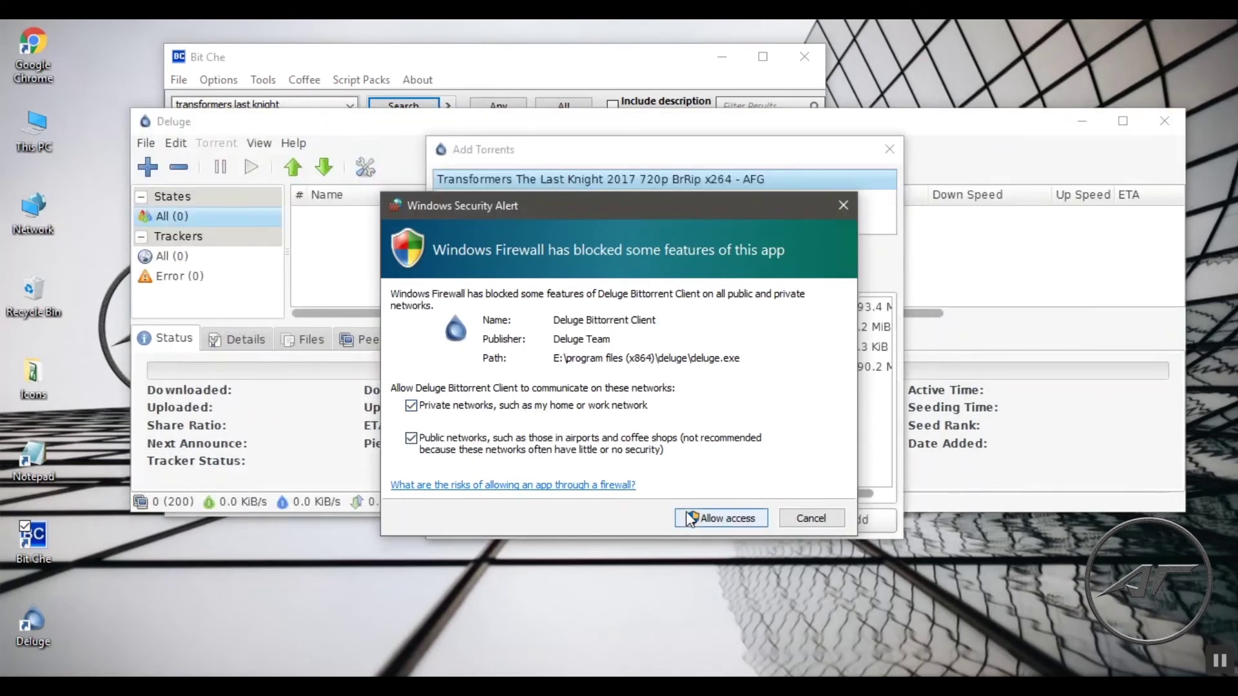
{"action": "left_click", "coordinate": [707, 519]}
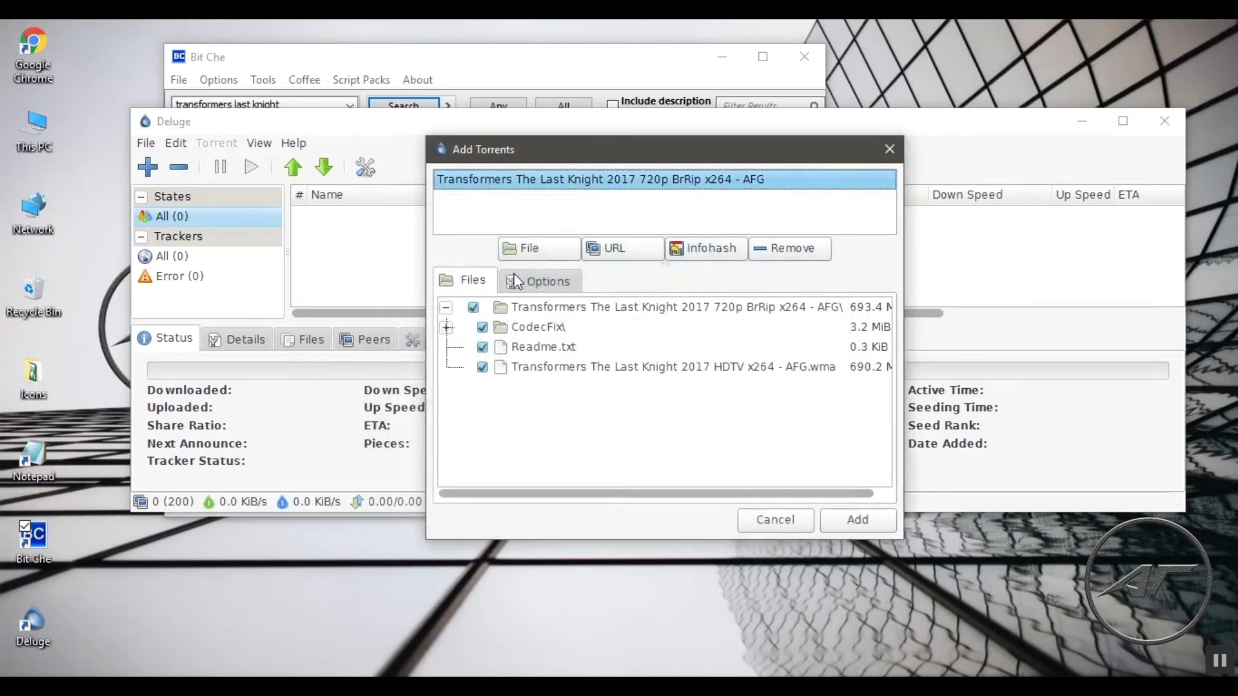
Check the download location choices and add the torrent with all its files, keeping the Torrent folder as destination
{"action": "left_click", "coordinate": [515, 282]}
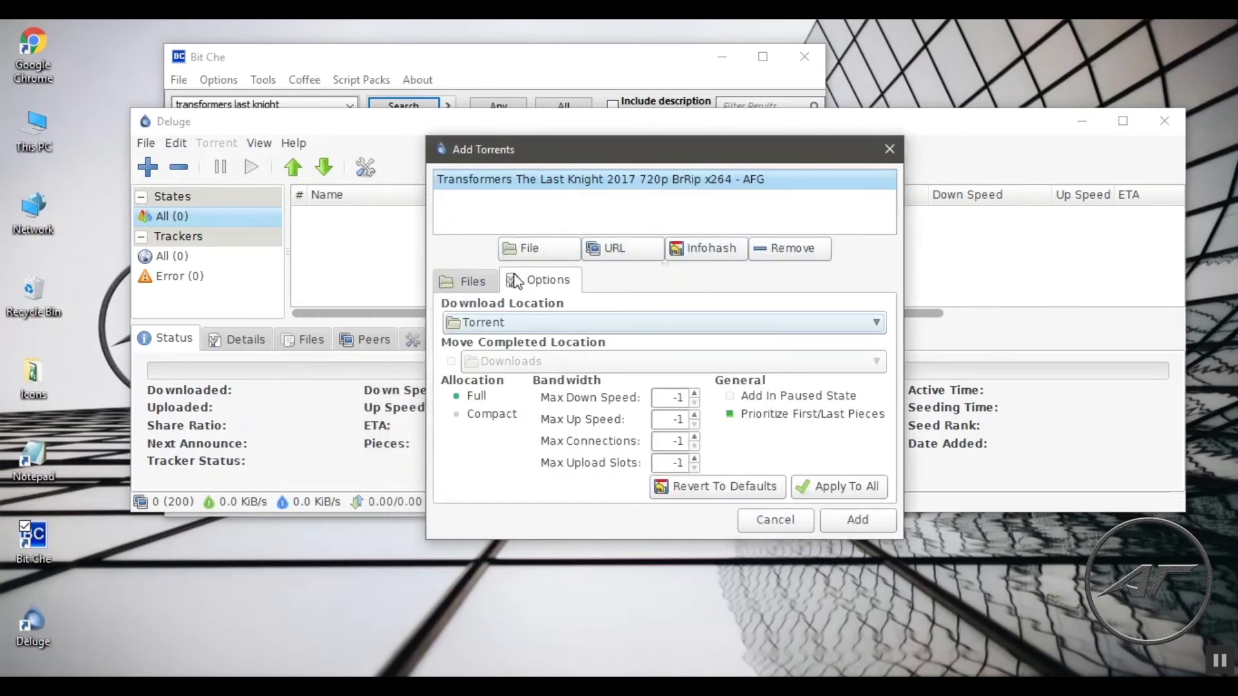
{"action": "left_click", "coordinate": [520, 328]}
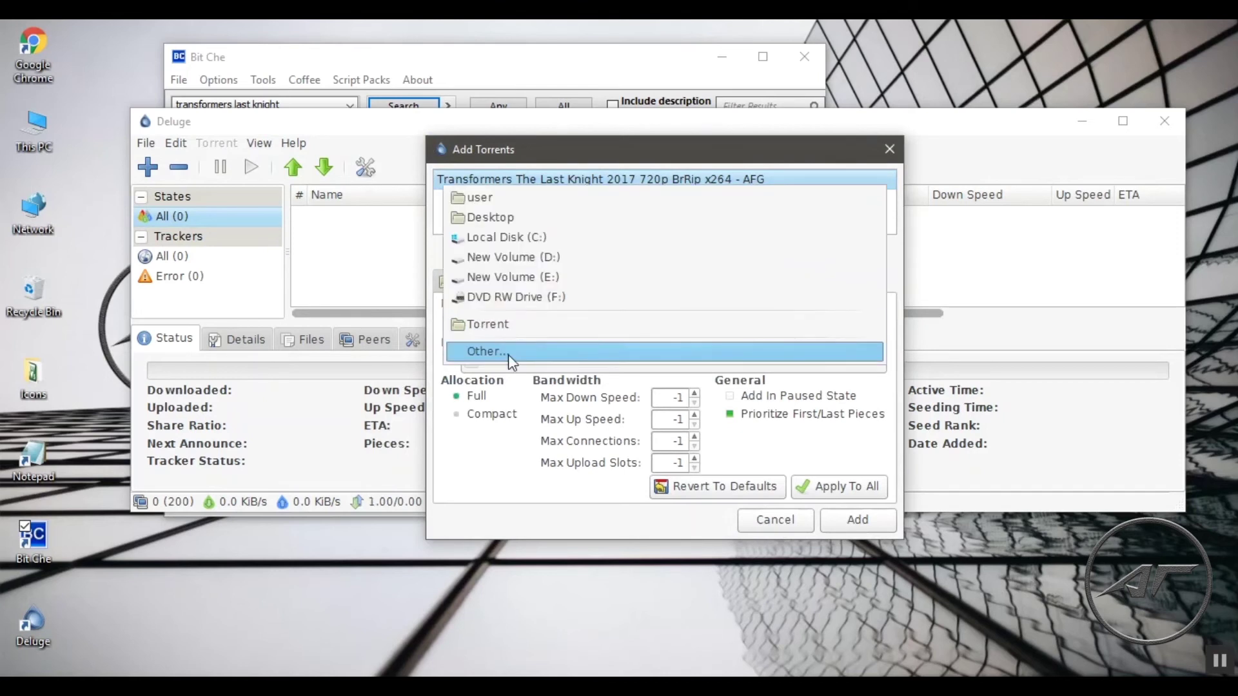
{"action": "left_click", "coordinate": [503, 398]}
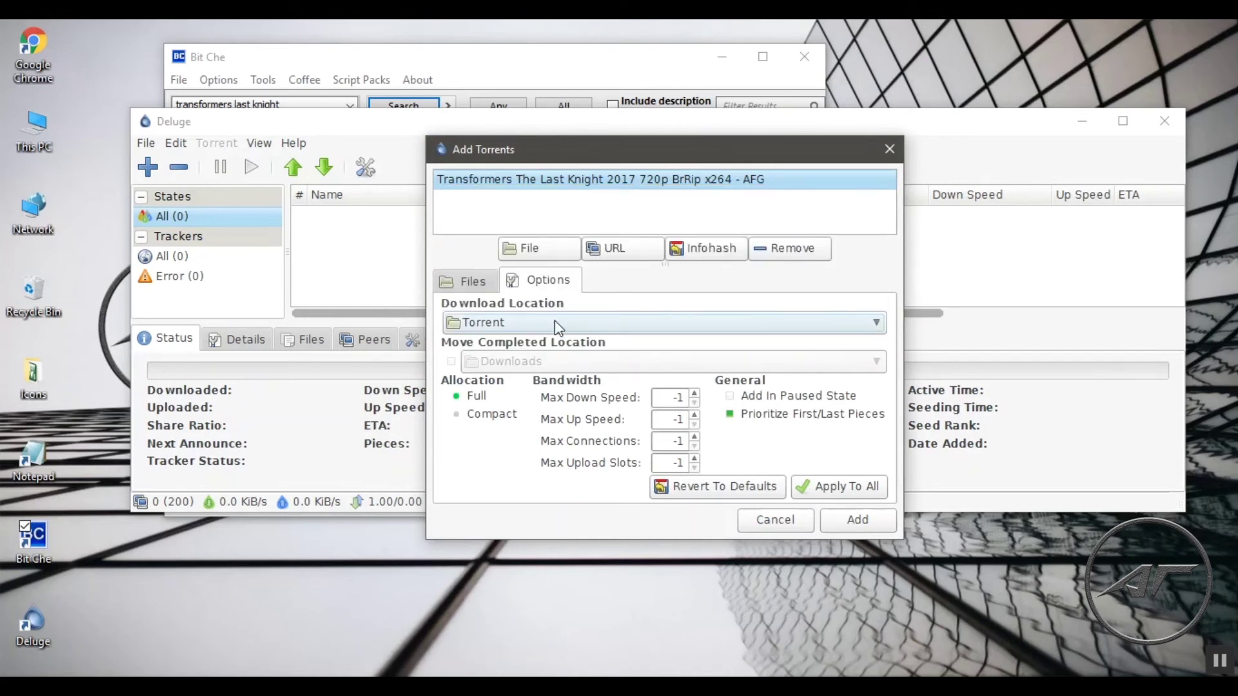
{"action": "left_click", "coordinate": [469, 283]}
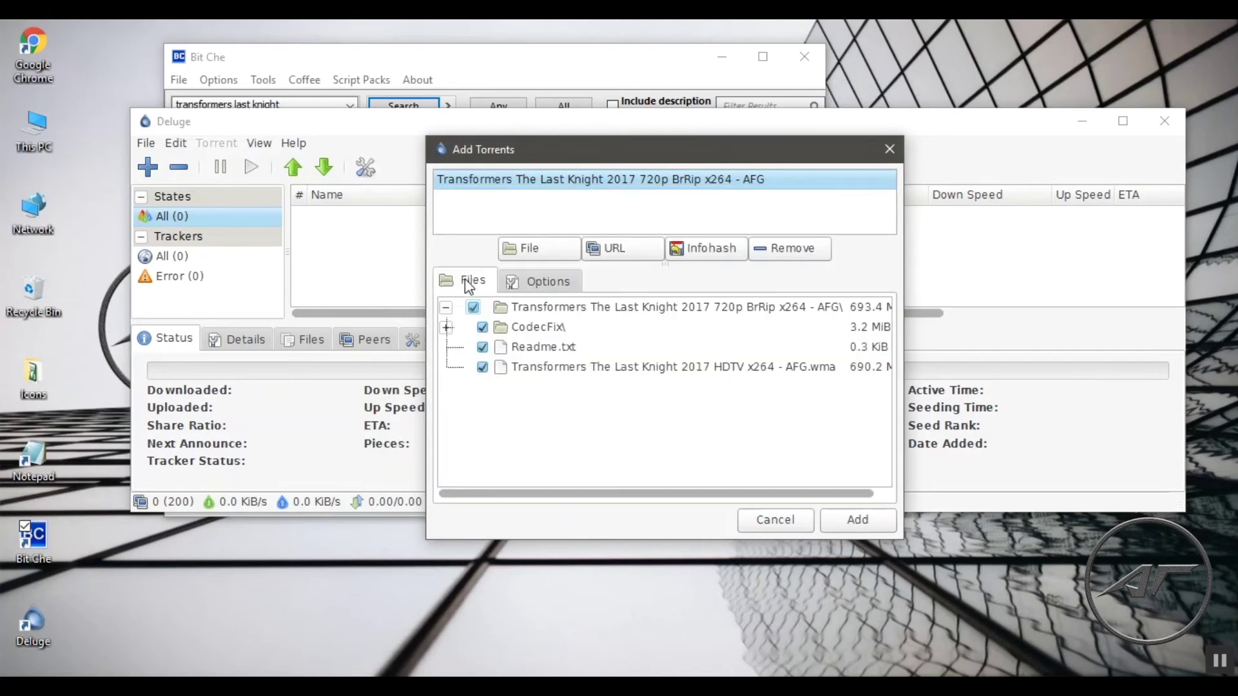
{"action": "left_click", "coordinate": [855, 522]}
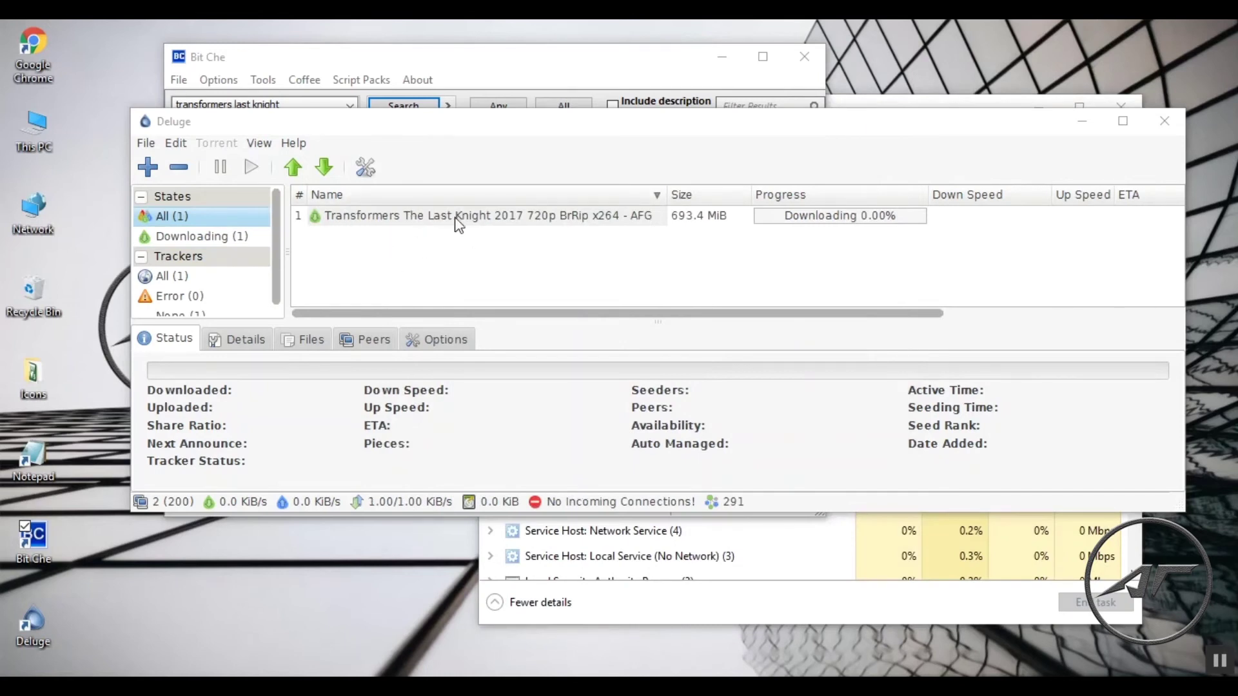
Examine the added torrent's status, details and files, and view the priority choices for all its files
{"action": "left_click", "coordinate": [451, 217]}
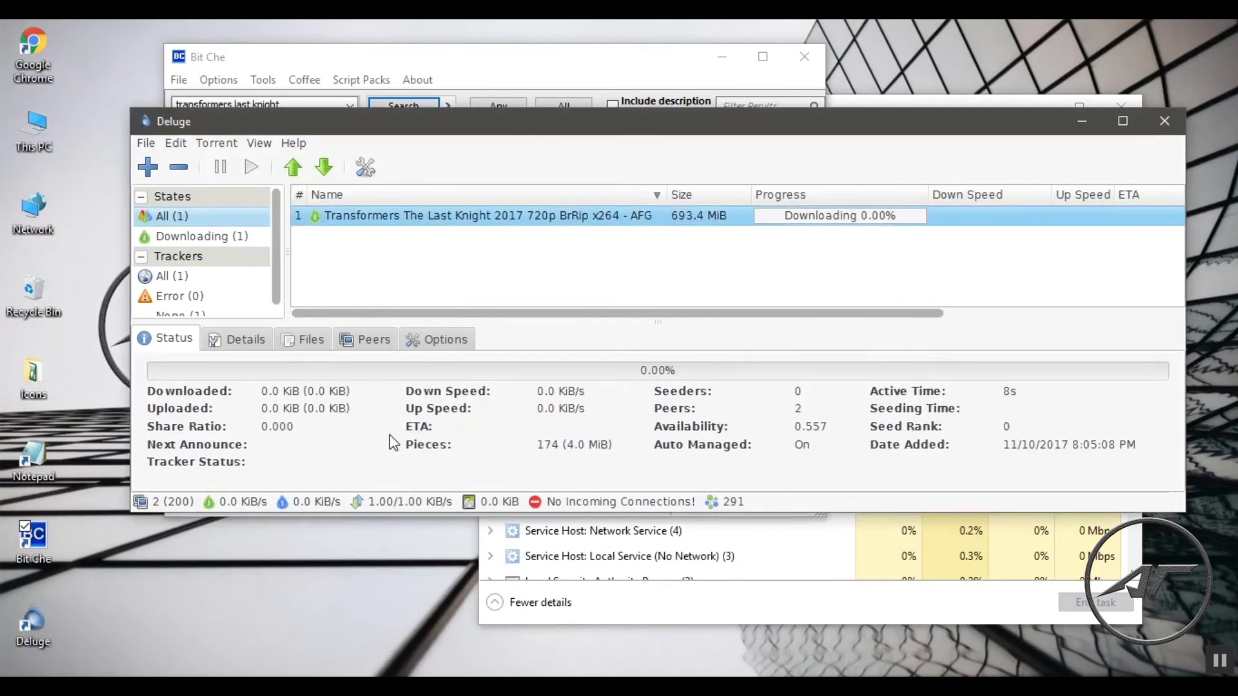
{"action": "left_click", "coordinate": [238, 346]}
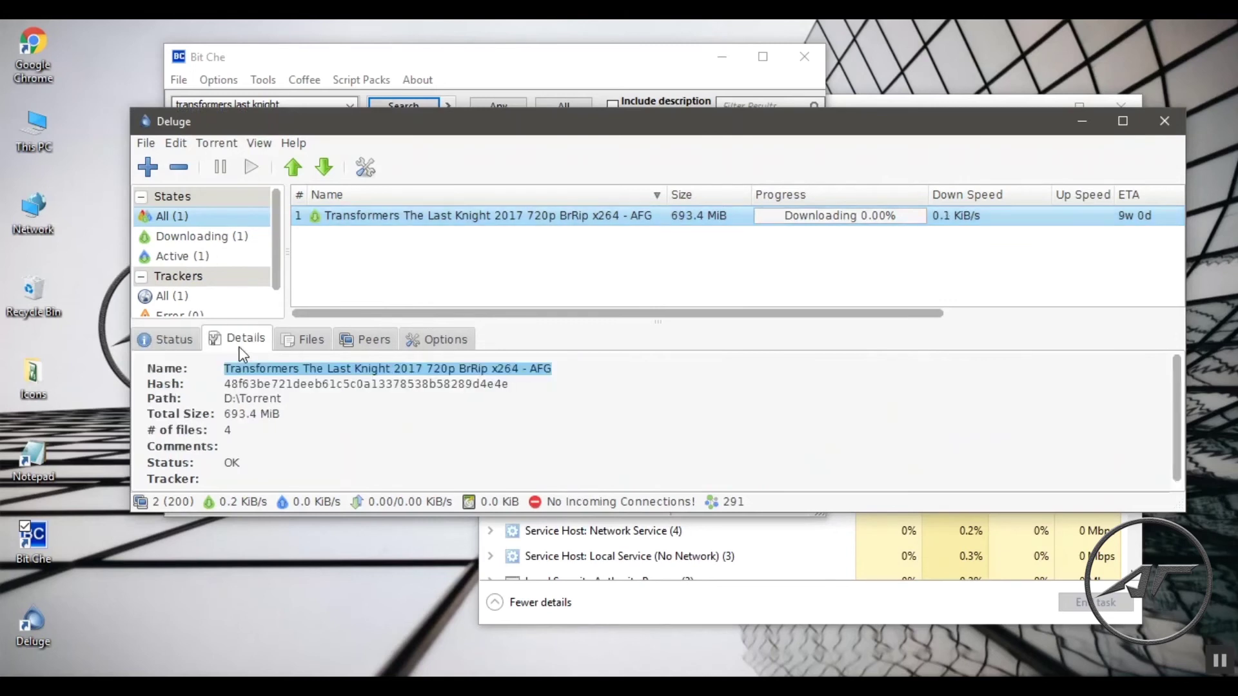
{"action": "left_click", "coordinate": [309, 340]}
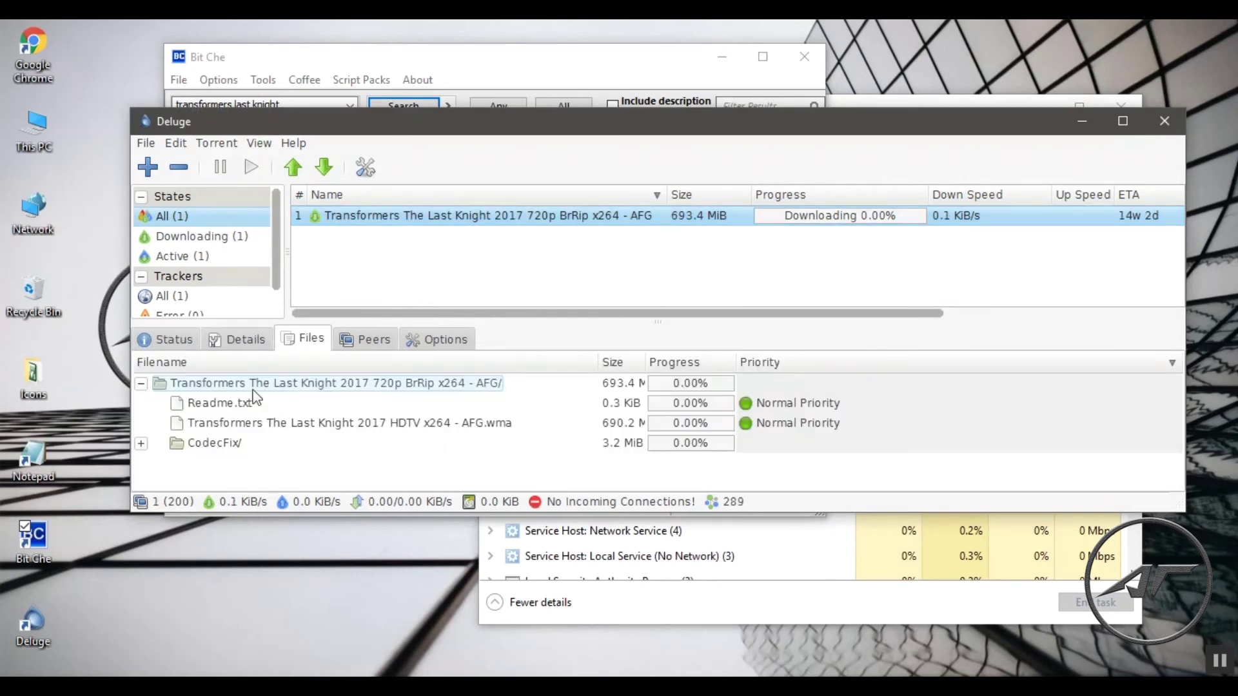
{"action": "key", "text": "ctrl+a"}
{"action": "right_click", "coordinate": [295, 419]}
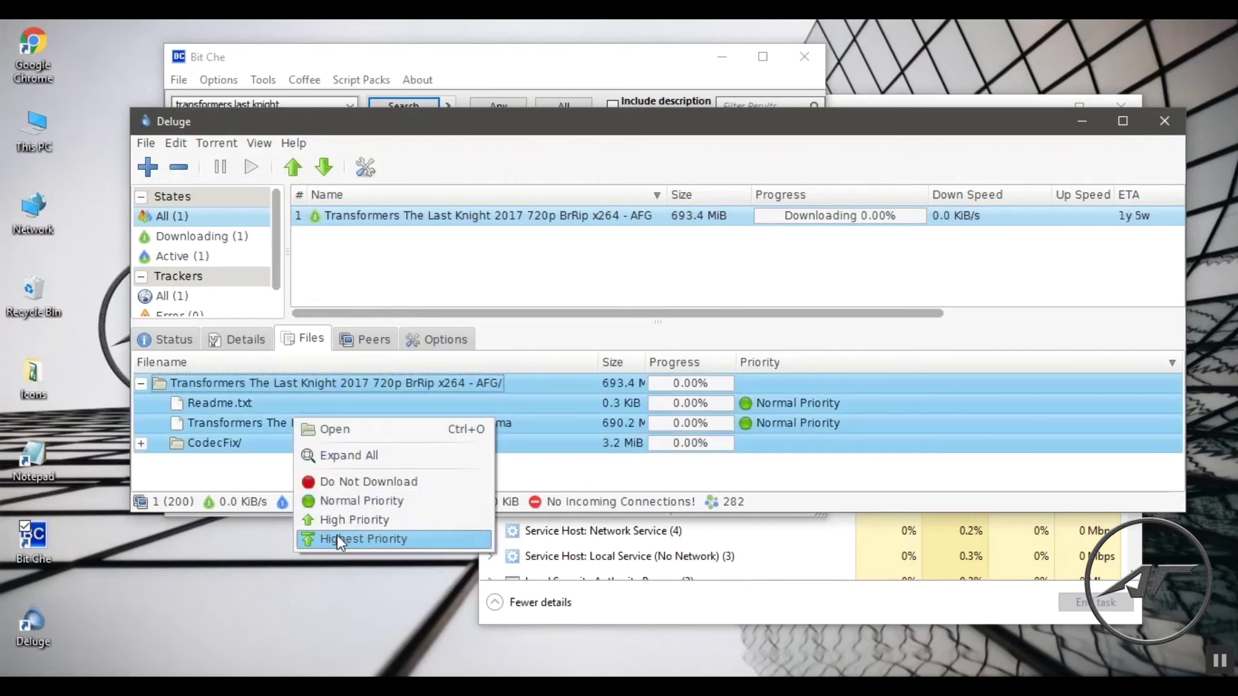
{"action": "left_click", "coordinate": [539, 268]}
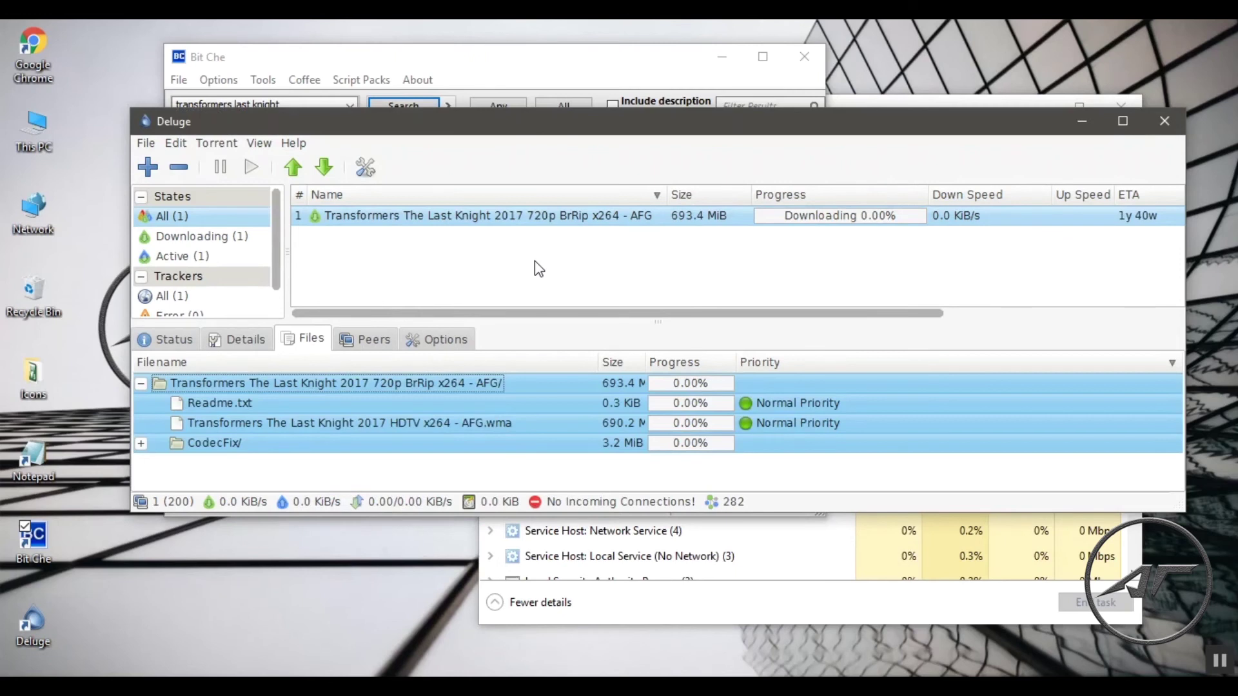
Remove the Transformers torrent together with its data and close the Deluge window
{"action": "right_click", "coordinate": [536, 218]}
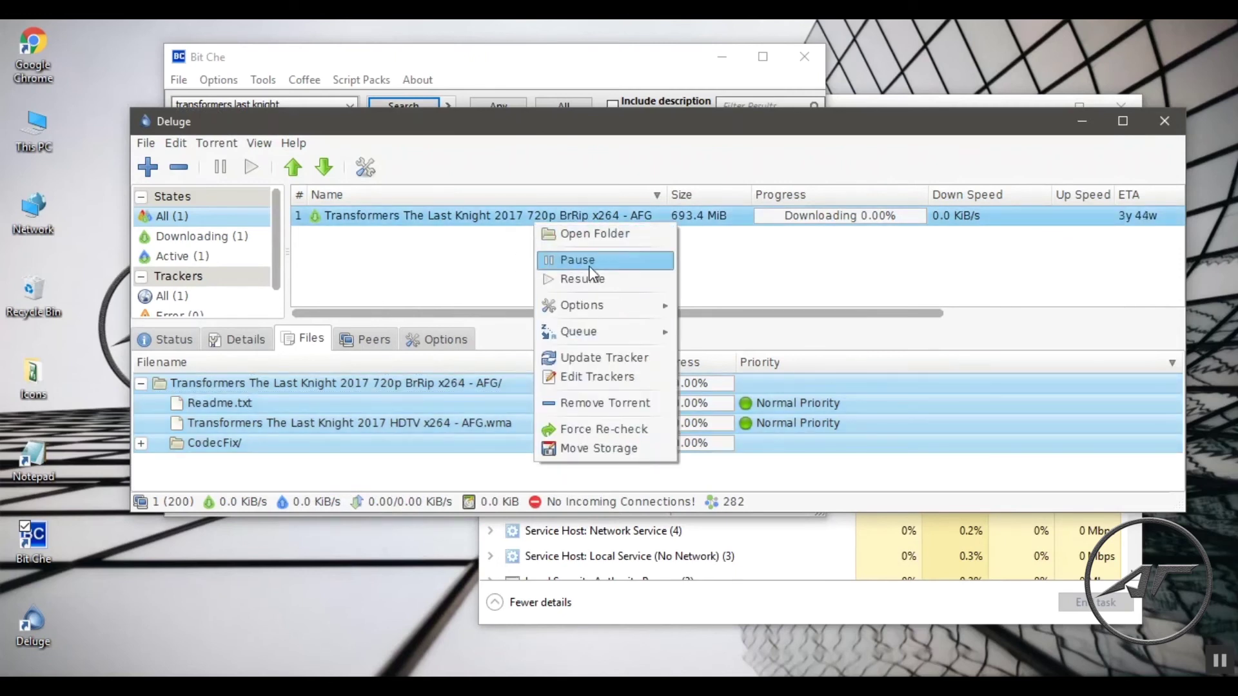
{"action": "left_click", "coordinate": [598, 404]}
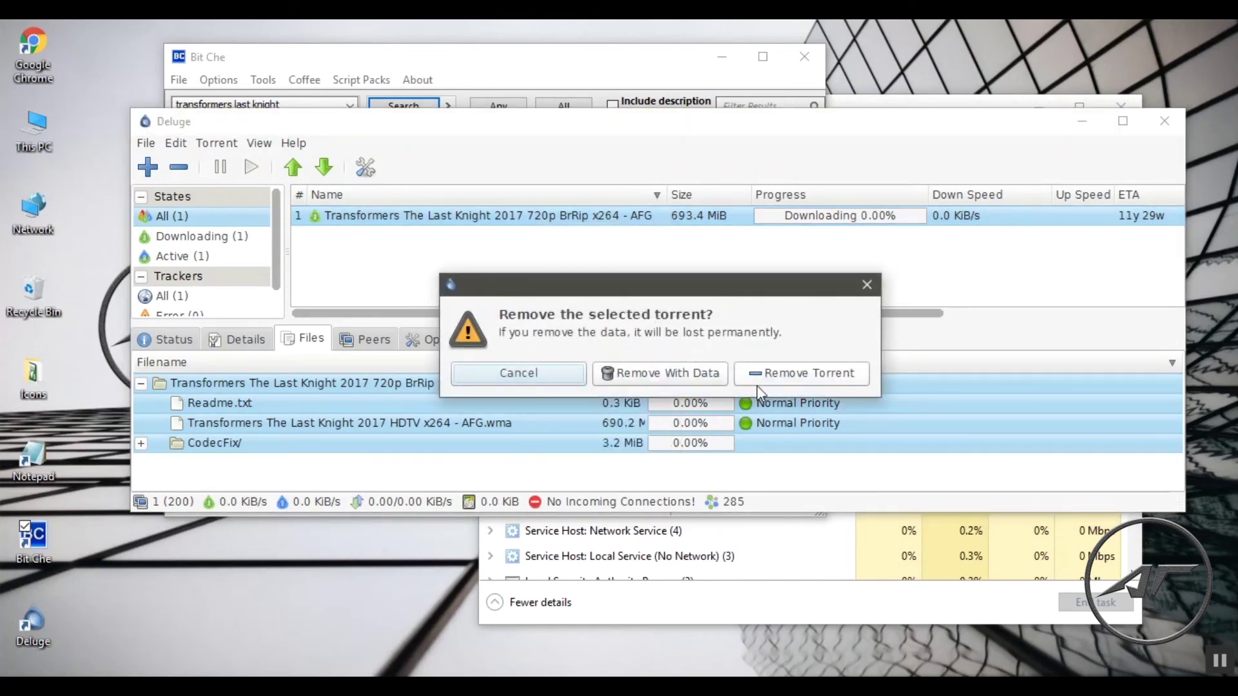
{"action": "left_click", "coordinate": [697, 383]}
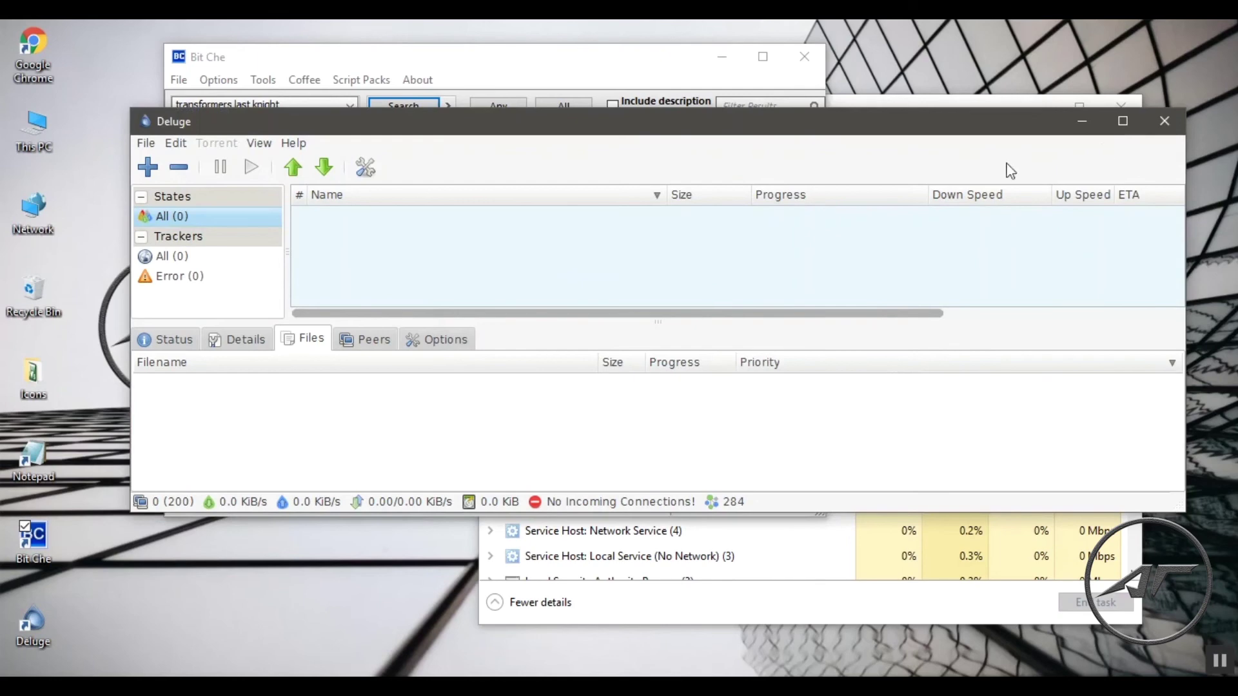
{"action": "left_click", "coordinate": [1165, 124]}
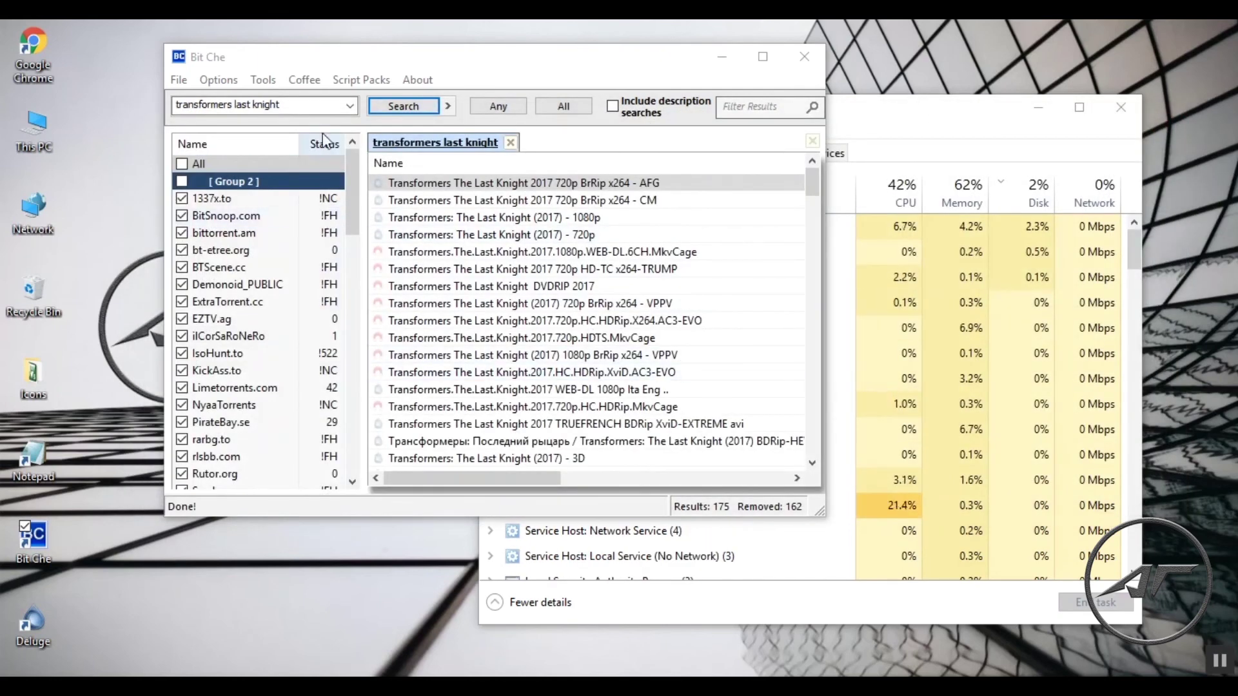
Search Bit Che for "nfs" and dismiss the Malwarebytes blocked-website notification
{"action": "left_click", "coordinate": [305, 102]}
{"action": "type", "text": "nfs"}
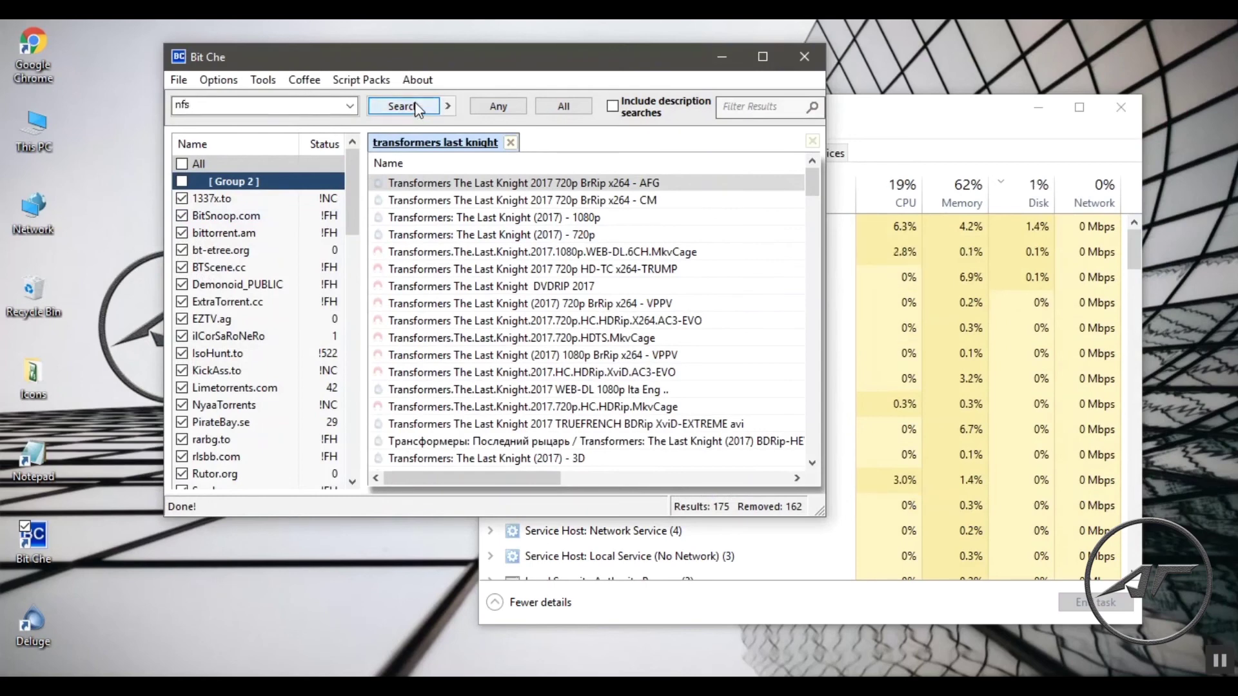
{"action": "left_click", "coordinate": [416, 107]}
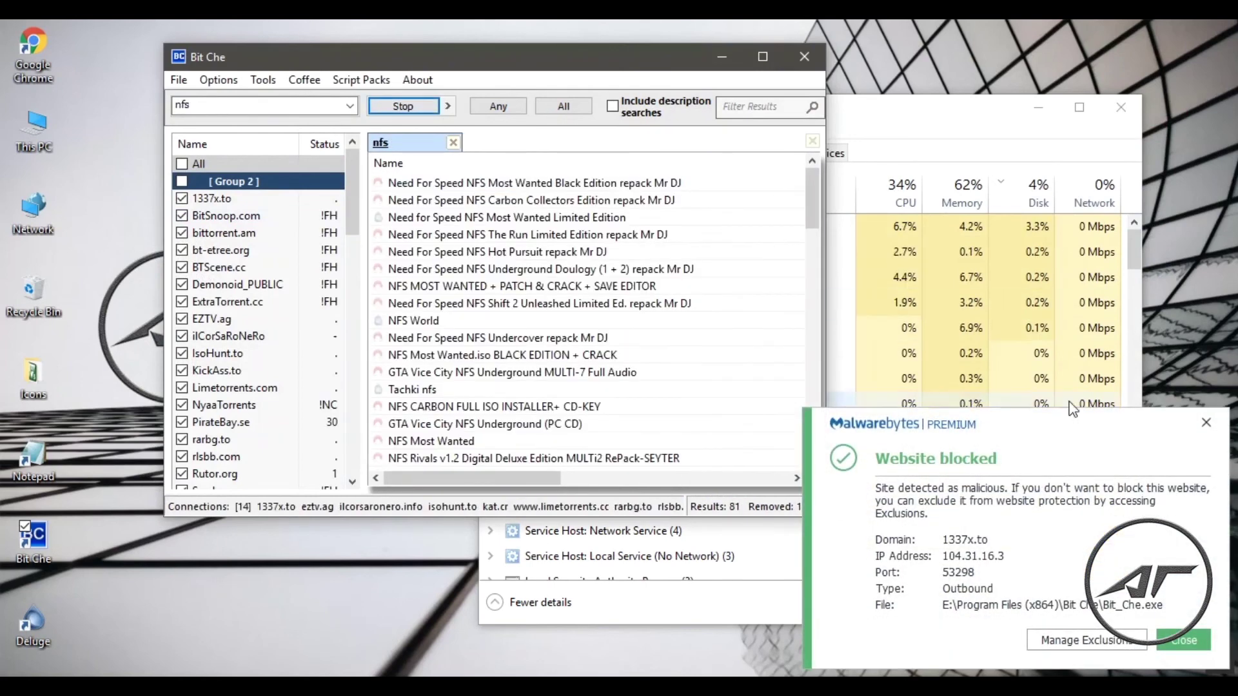
{"action": "left_click", "coordinate": [1204, 422]}
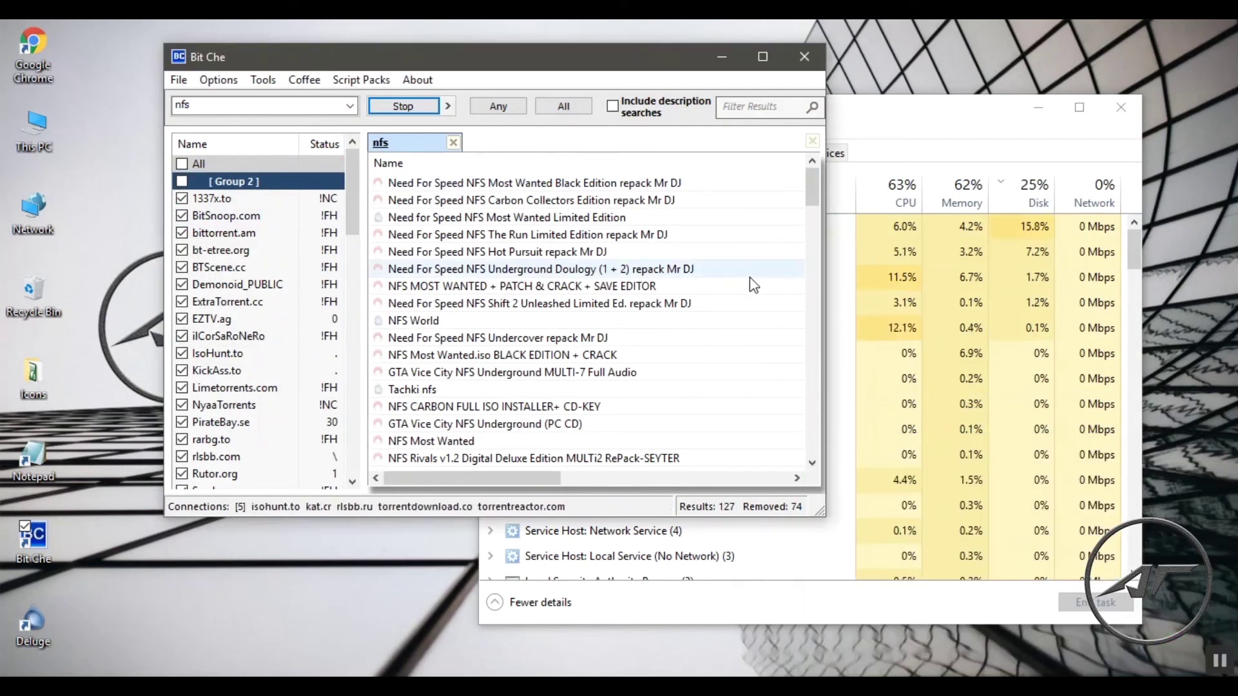